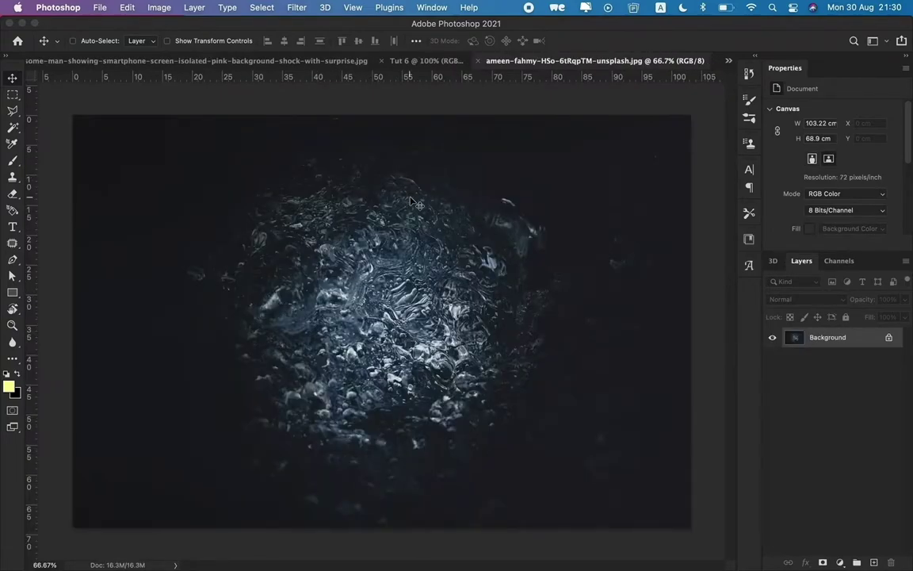
Drag the splash photo into the Tut 6 poster over the white strip
drag(435, 252, 424, 200)
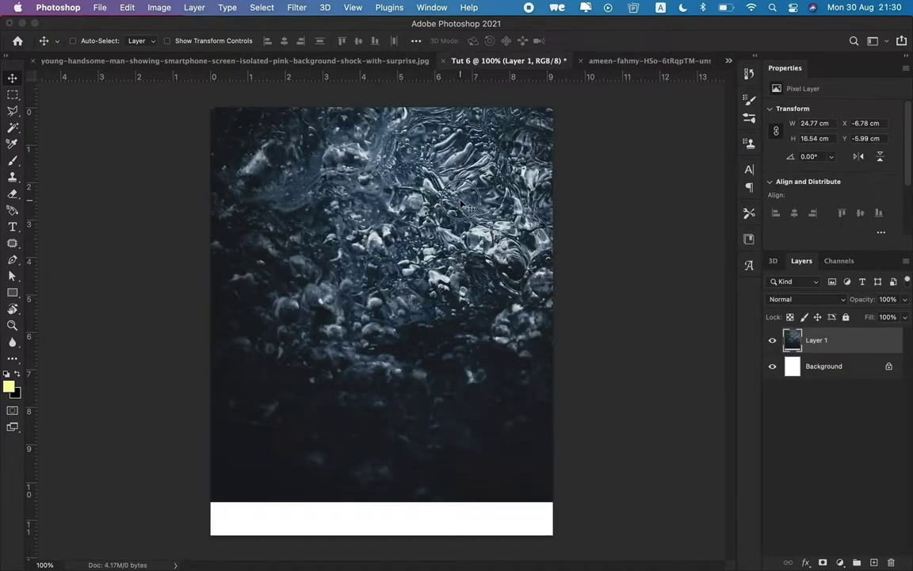
drag(424, 200, 411, 325)
key(super+minus)
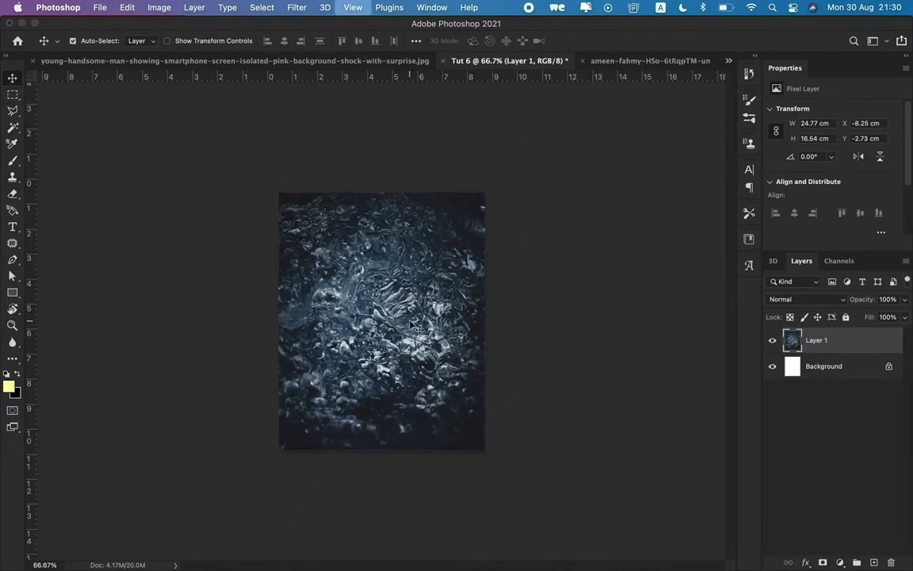
key(super+minus)
Rotate the splash layer 90° and scale it to fill the canvas
key(super+t)
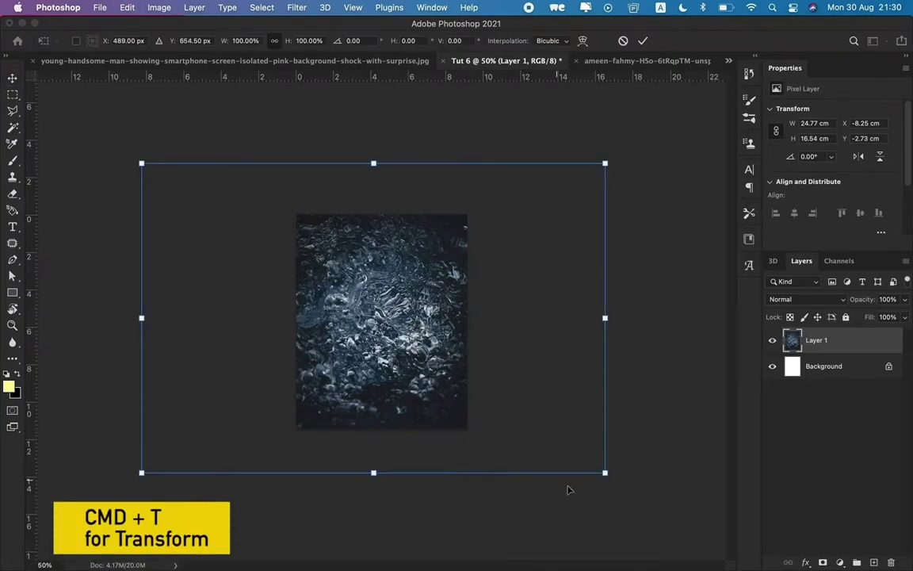
drag(605, 473, 512, 411)
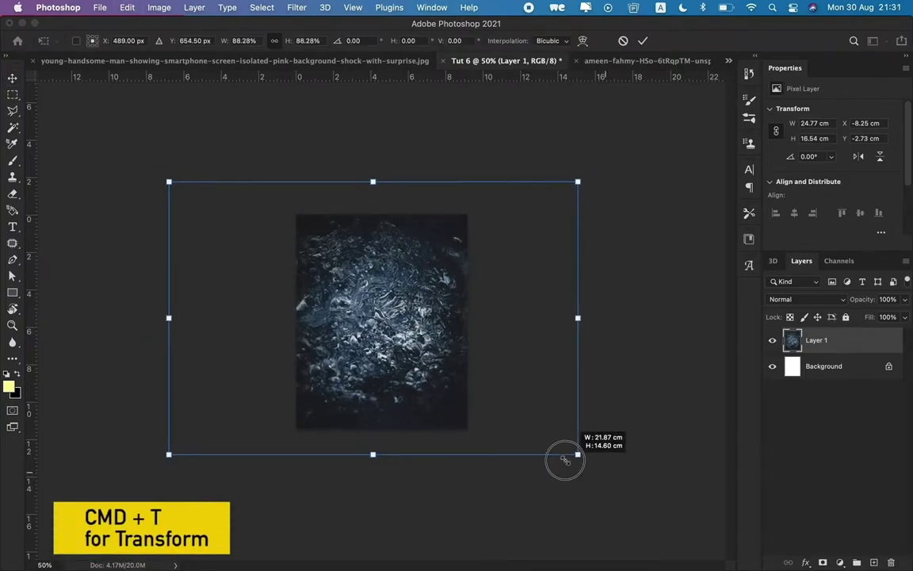
mouse_move(555, 260)
mouse_down()
mouse_move(479, 397)
mouse_move(404, 401)
mouse_up()
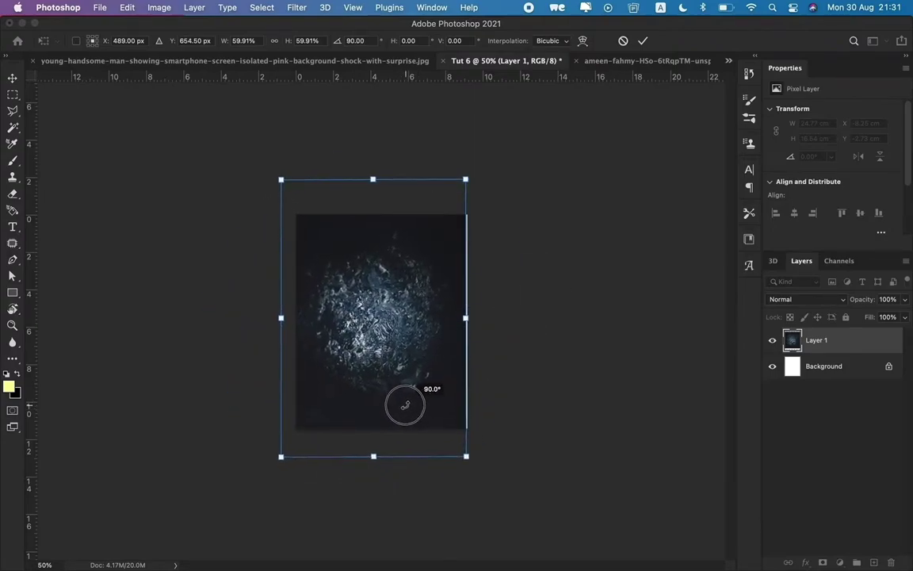
drag(412, 301, 423, 305)
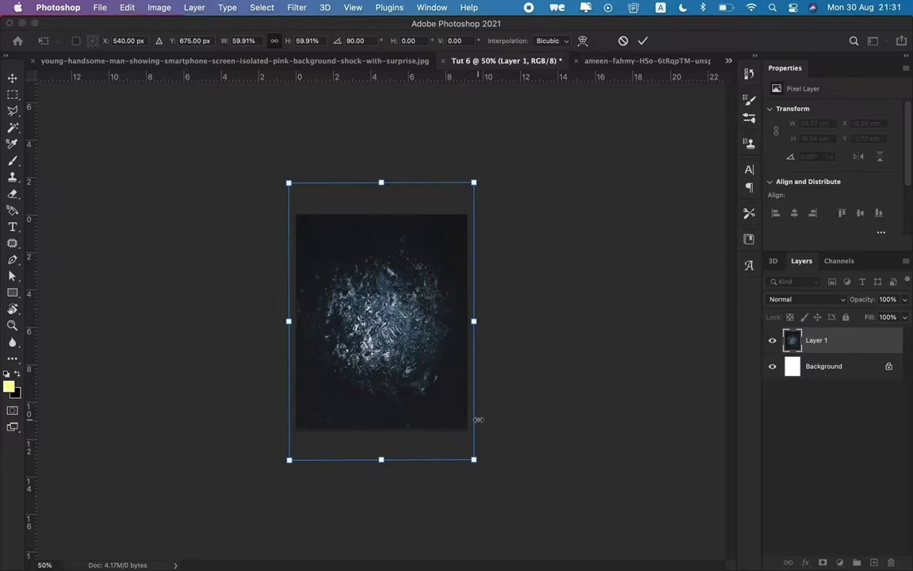
drag(473, 459, 469, 452)
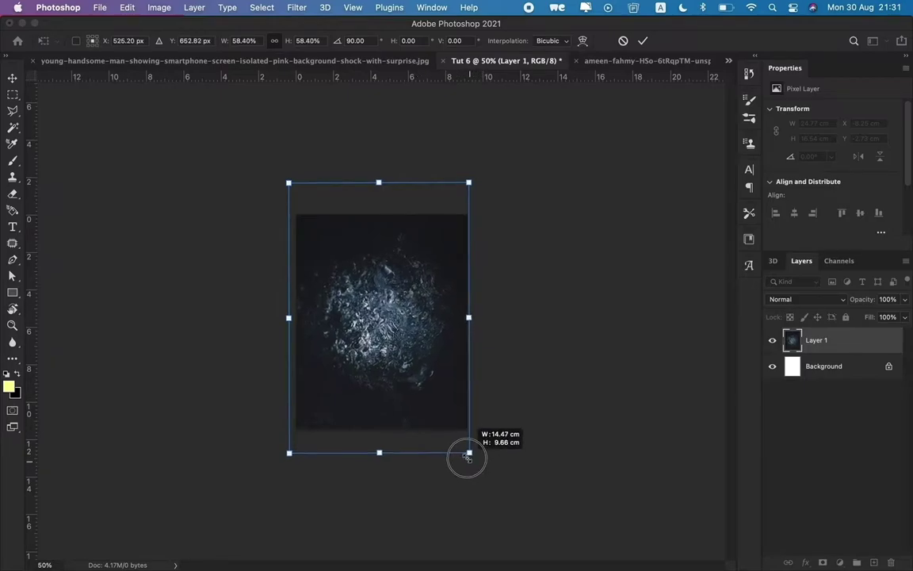
click(289, 451)
key(Return)
key(super+equal)
key(super+equal)
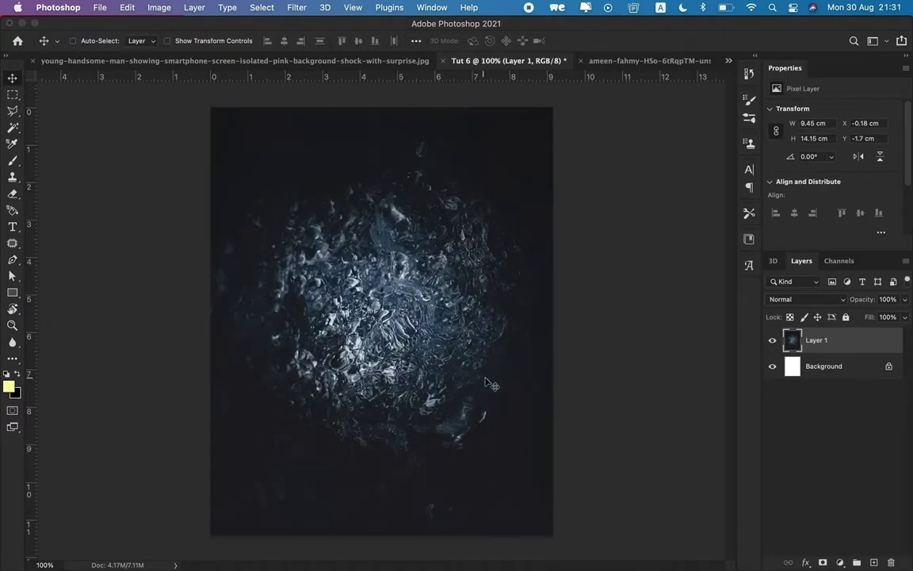
drag(483, 377, 478, 390)
key(ctrl+shift+Tab)
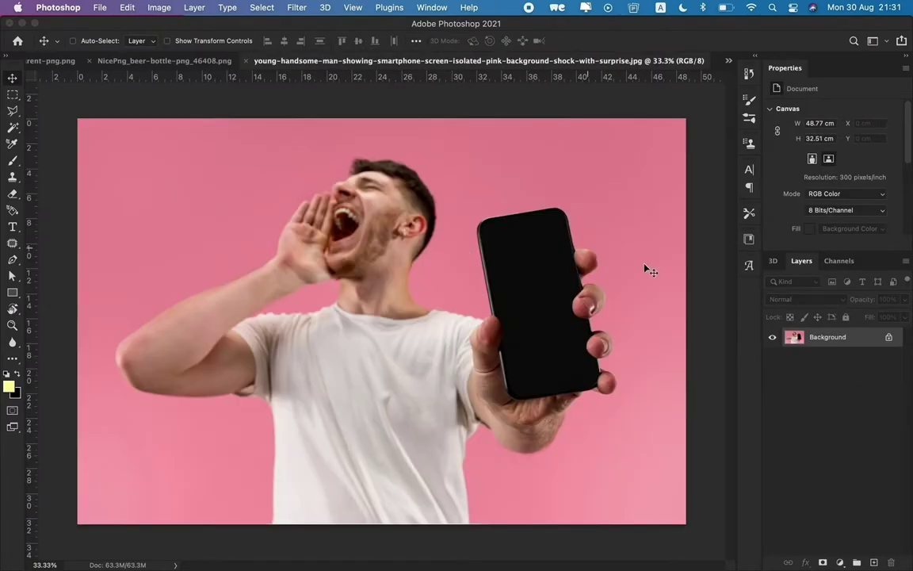
Duplicate the man photo layer, remove the copy's pink background, and hide the original Background
key(super+j)
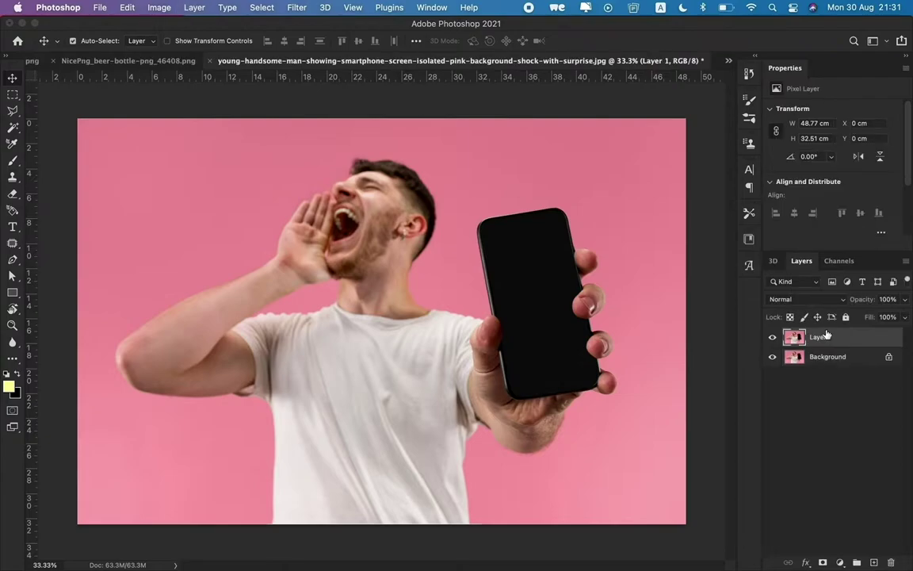
scroll(830, 240, down, 3)
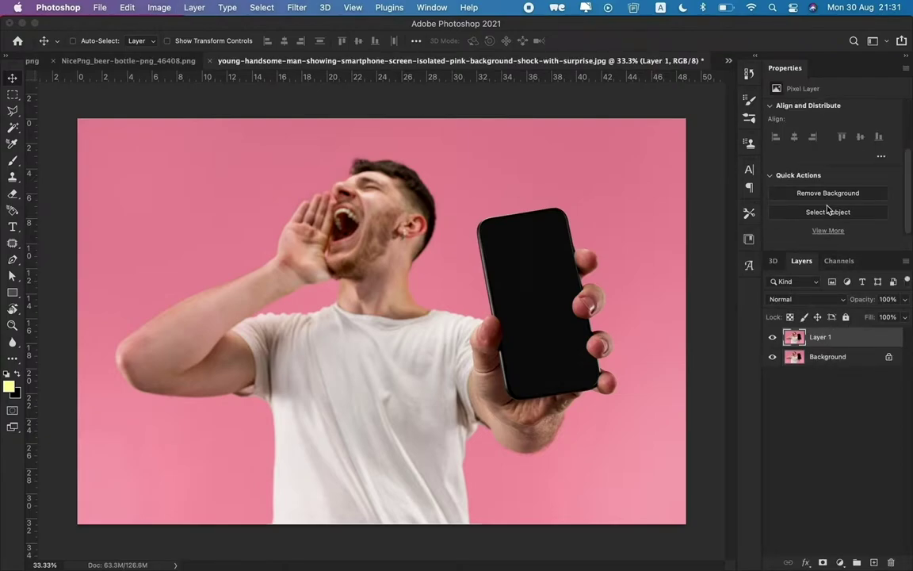
click(824, 195)
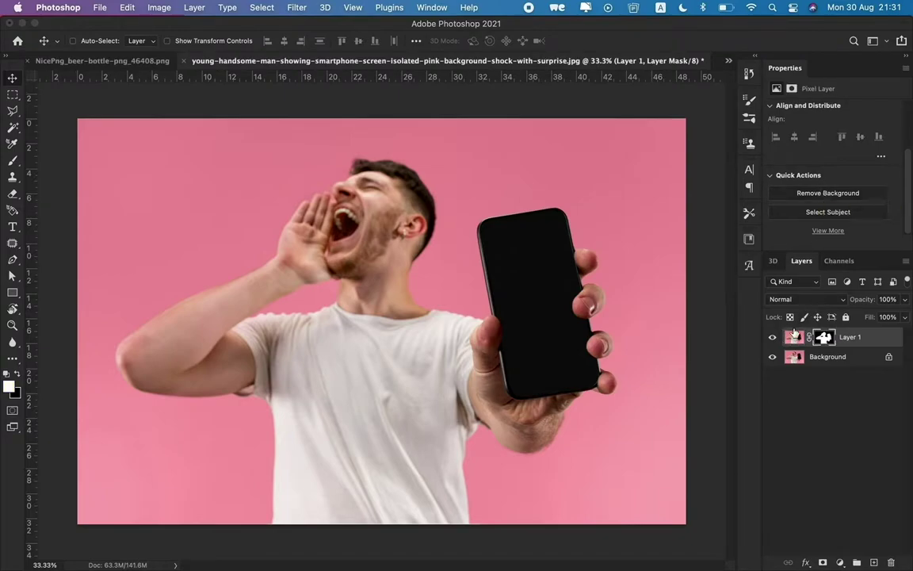
click(774, 358)
Zoom in on the hand holding the phone
key(b)
scroll(359, 438, up, 2)
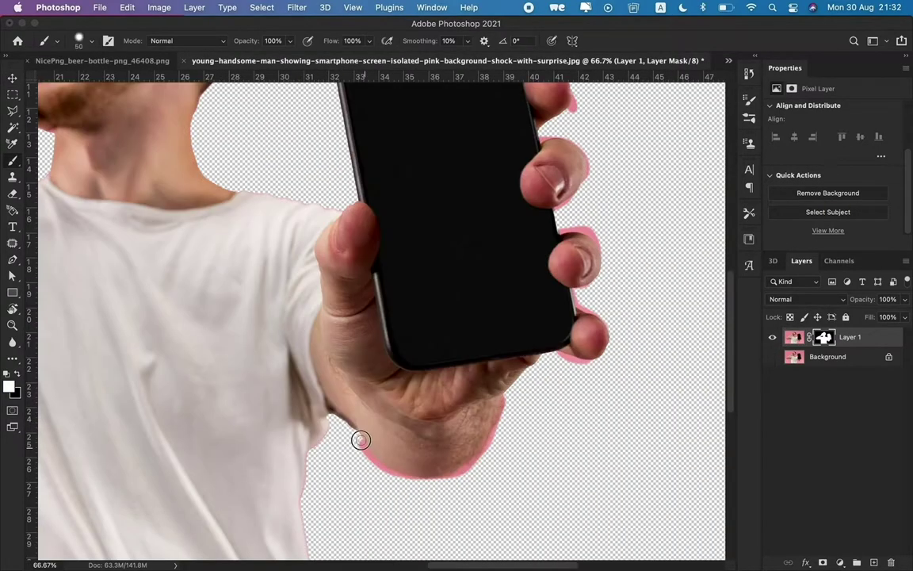
key(p)
scroll(437, 394, up, 1)
scroll(436, 394, up, 2)
Trace a Pen path along the palm and up the side of the hand
click(164, 269)
drag(241, 302, 265, 341)
drag(344, 416, 390, 438)
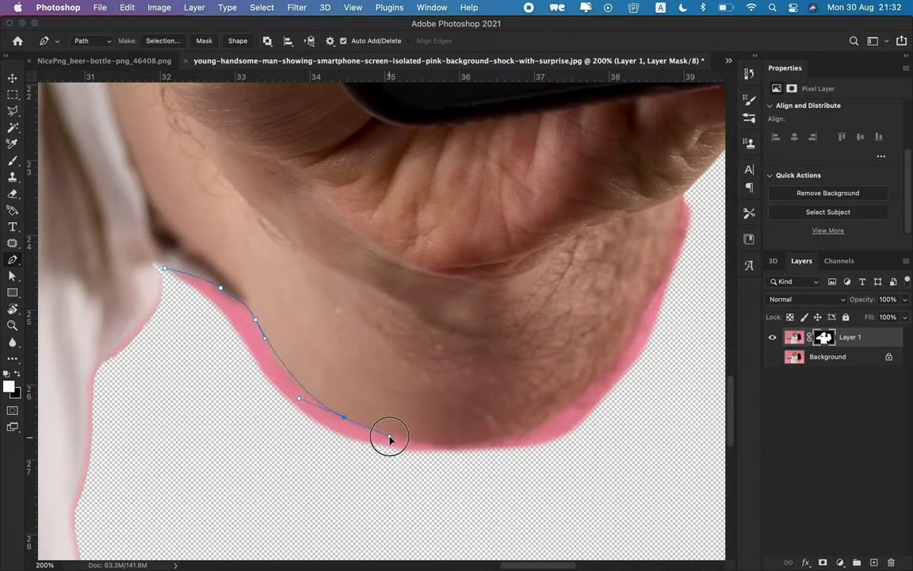
drag(473, 442, 515, 438)
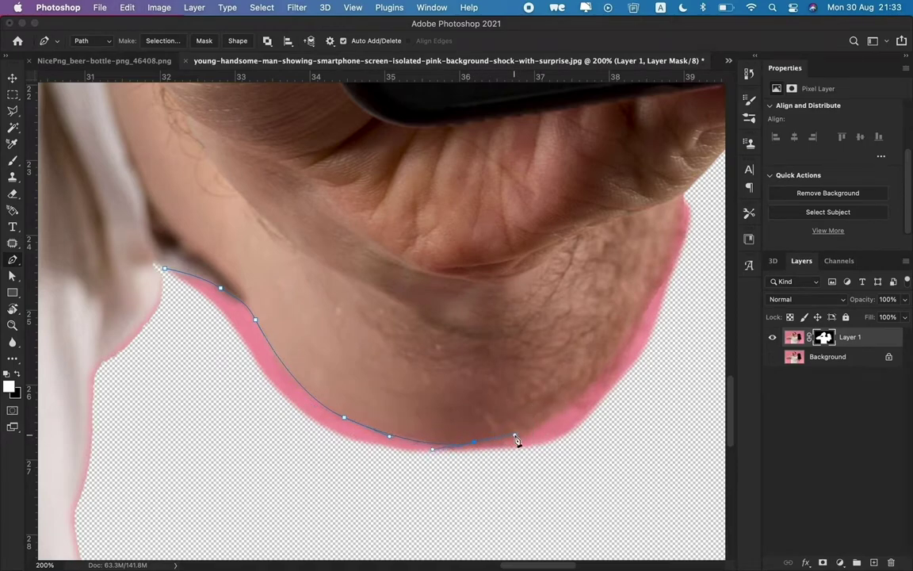
click(629, 334)
drag(664, 260, 680, 203)
click(680, 198)
scroll(680, 198, right, 5)
scroll(680, 198, up, 2)
click(549, 236)
click(561, 218)
click(584, 198)
click(606, 180)
click(623, 159)
click(660, 152)
Continue the path around the lower fingertips and up the phone edge
scroll(510, 178, right, 5)
click(534, 178)
click(628, 142)
scroll(632, 143, up, 3)
scroll(632, 143, right, 2)
click(568, 234)
click(557, 212)
click(523, 183)
click(503, 180)
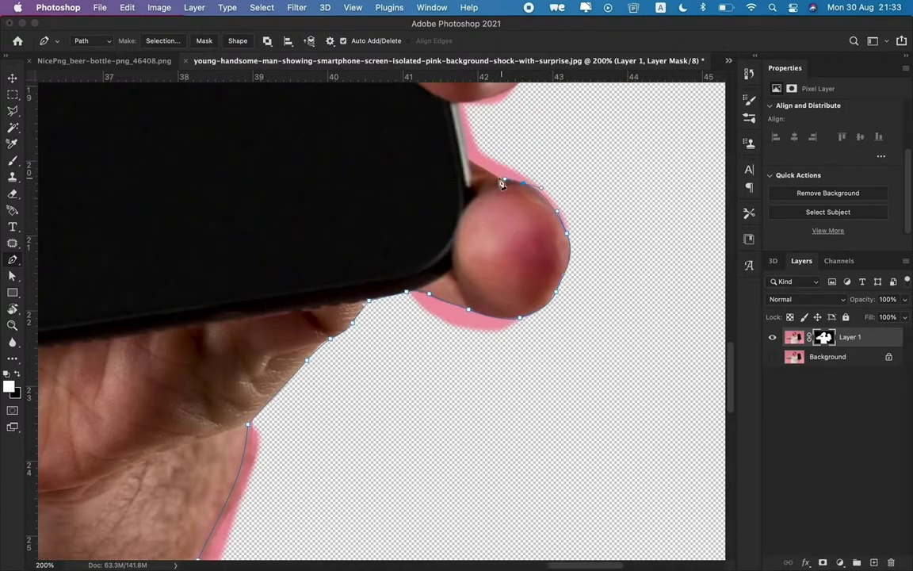
click(460, 108)
scroll(460, 108, up, 3)
click(438, 225)
click(487, 189)
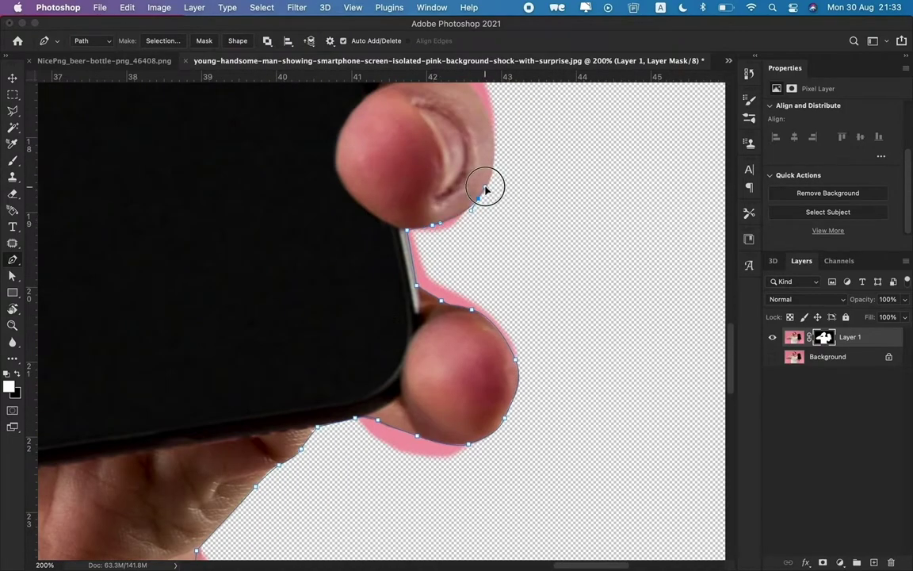
scroll(487, 189, up, 2)
drag(450, 189, 428, 141)
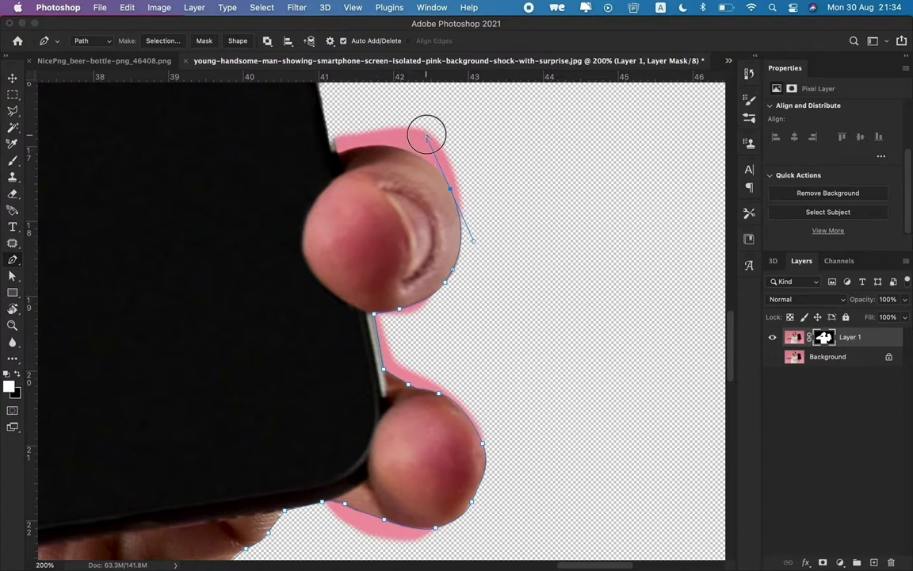
click(406, 154)
click(363, 149)
click(330, 154)
scroll(357, 254, up, 4)
Trace around the upper fingertip to the phone edge
click(356, 249)
drag(384, 222, 389, 212)
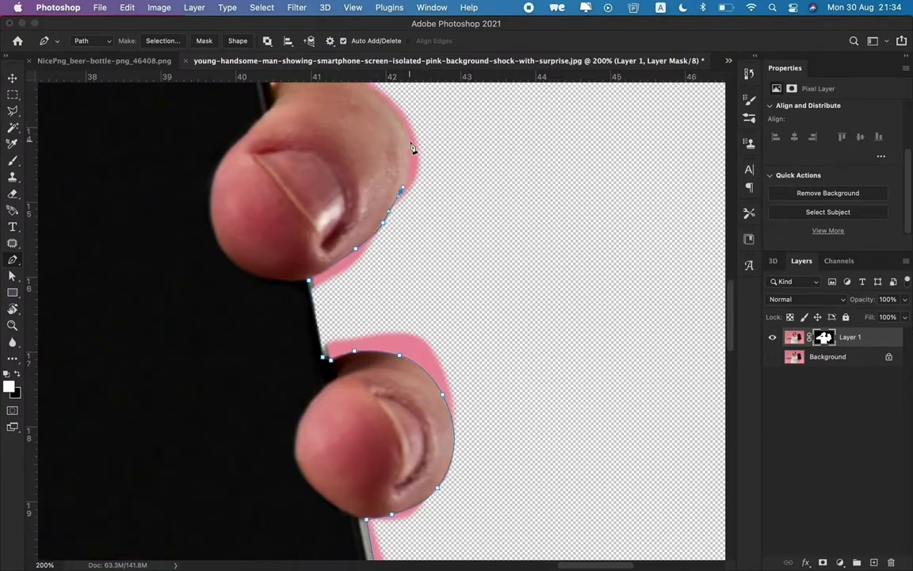
scroll(412, 147, up, 3)
click(466, 248)
click(426, 192)
click(386, 175)
click(356, 181)
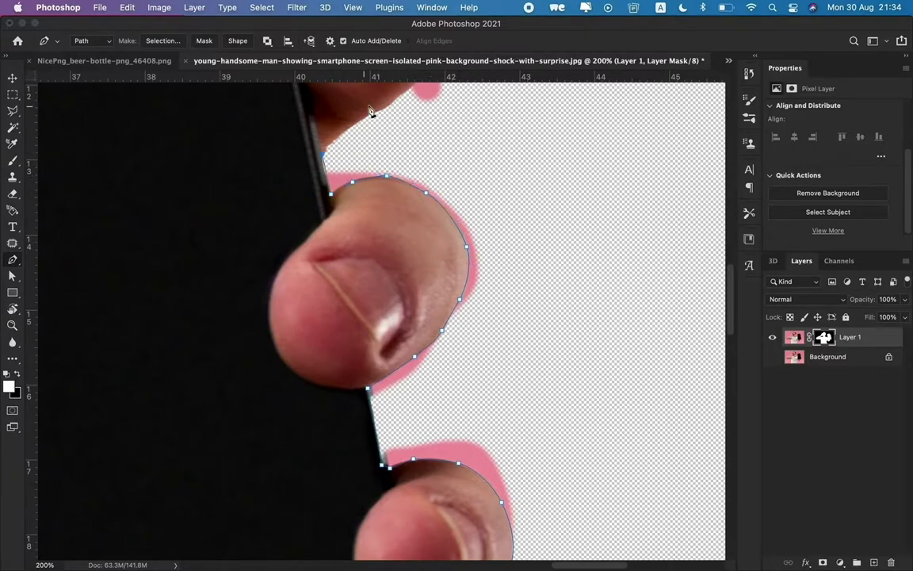
scroll(333, 150, up, 3)
scroll(282, 150, up, 3)
click(294, 229)
click(235, 200)
click(200, 202)
click(175, 214)
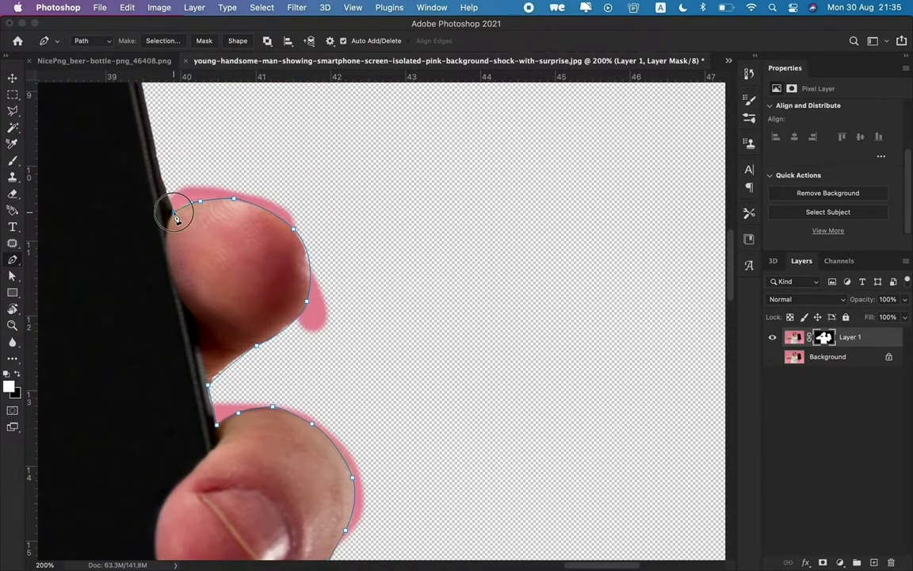
Trace around the phone's top and left edge and down the thumb, closing the path
scroll(175, 214, down, 3)
click(267, 249)
click(252, 229)
click(213, 229)
scroll(393, 211, up, 3)
click(404, 212)
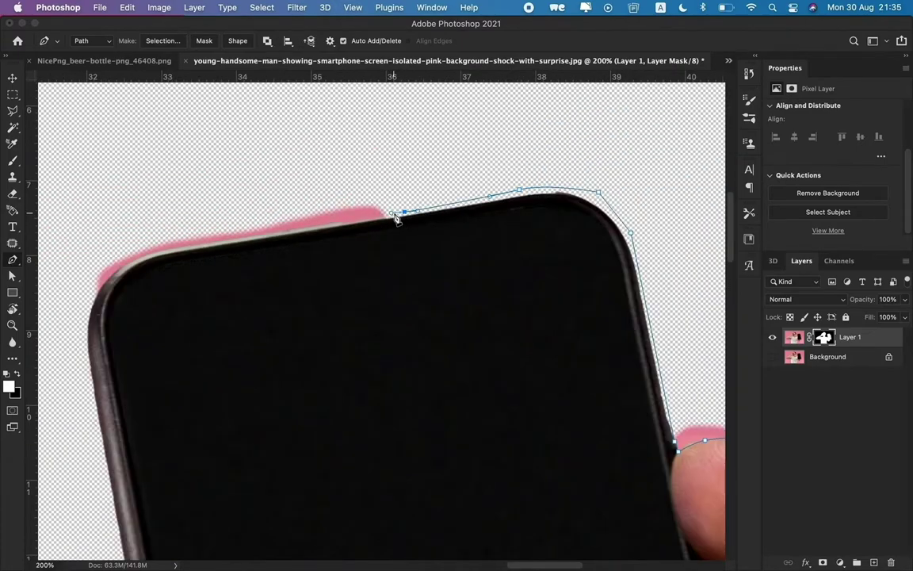
scroll(317, 238, down, 5)
click(179, 316)
click(214, 371)
click(184, 381)
scroll(150, 428, down, 2)
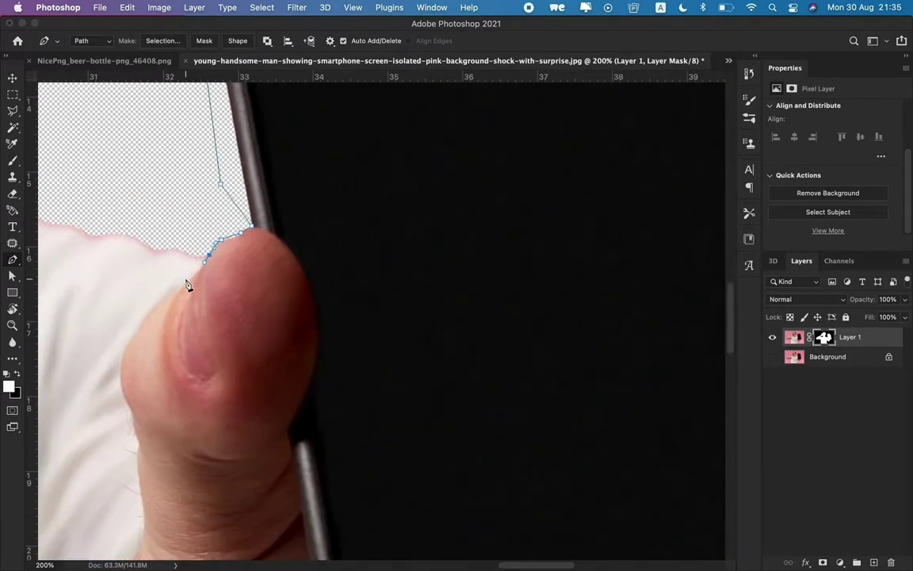
click(122, 355)
scroll(127, 332, down, 2)
click(130, 242)
click(139, 272)
click(136, 297)
click(143, 349)
scroll(142, 364, down, 2)
scroll(143, 364, down, 2)
click(162, 409)
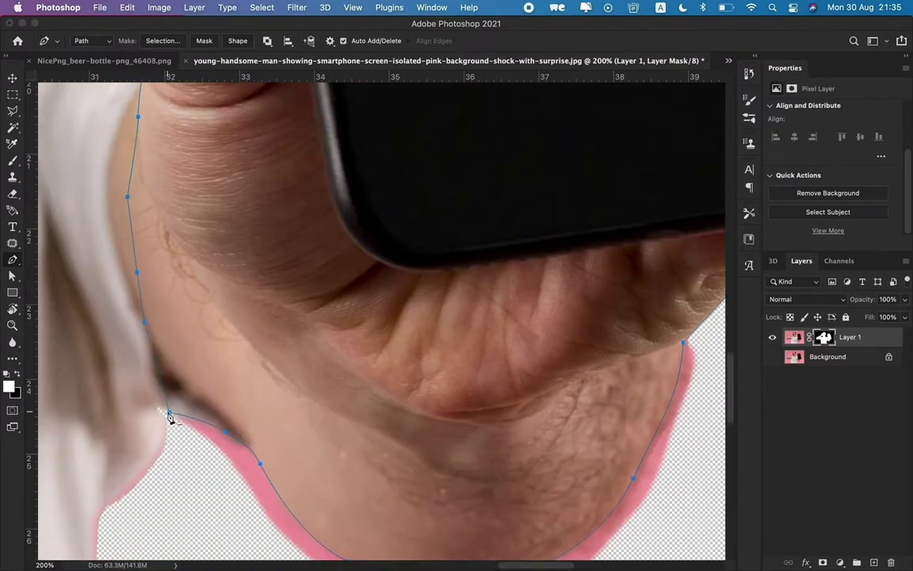
Turn the path into a selection and copy the hand and phone onto Layer 2
key(ctrl+Return)
key(ctrl+minus)
key(ctrl+minus)
key(ctrl+j)
key(ctrl+minus)
key(v)
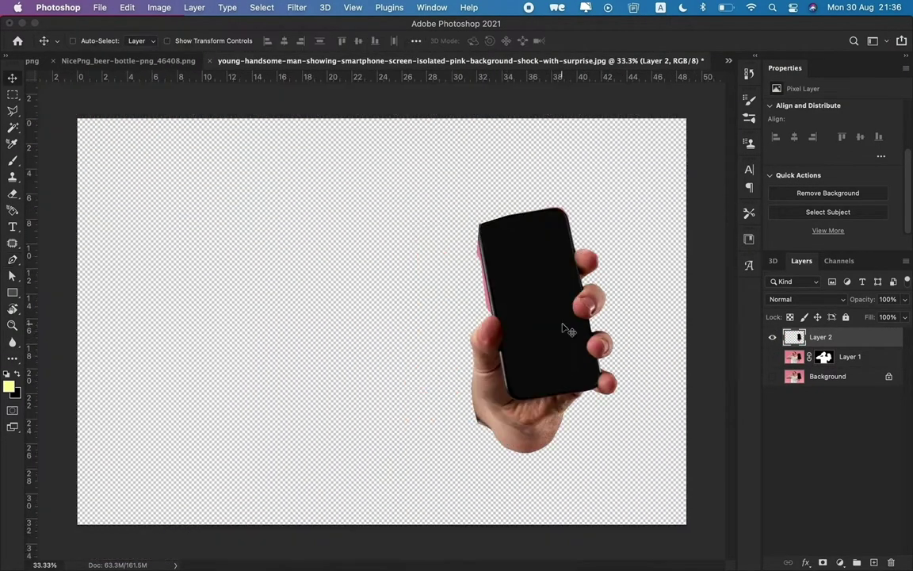
Drag the hand-and-phone cut-out to the top-left corner and into the Tut 6 poster
drag(566, 346, 333, 214)
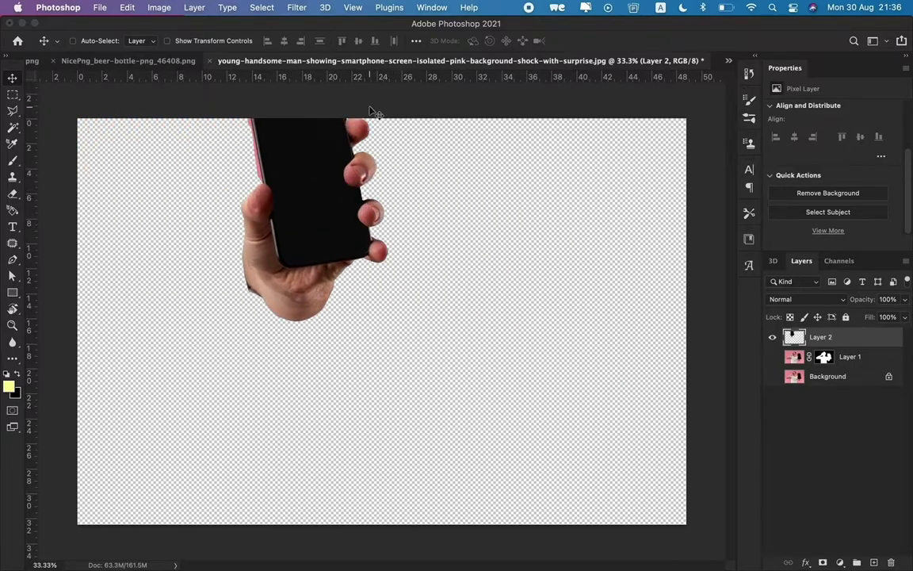
drag(214, 178, 65, 69)
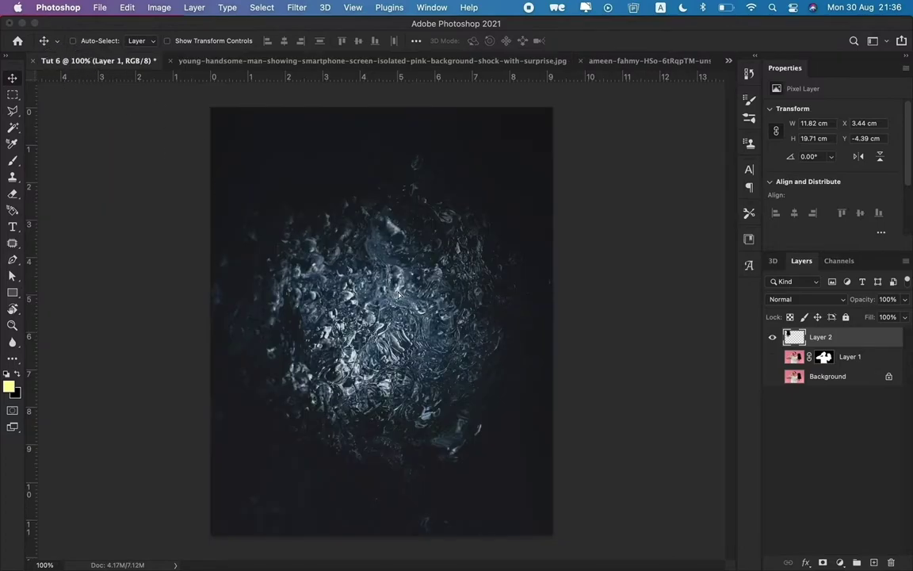
drag(65, 70, 441, 303)
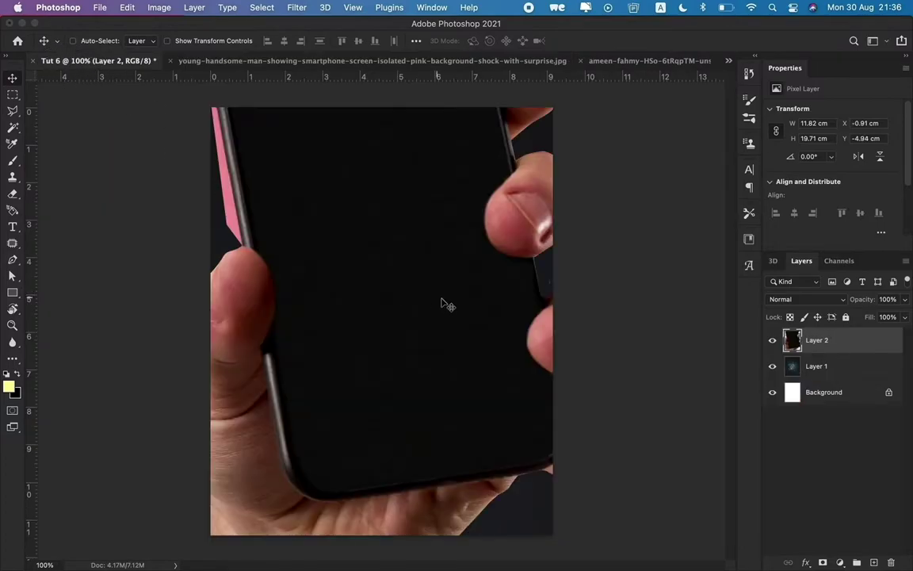
Scale the hand and phone to 26.54% and centre it on the splash
key(super+minus)
key(super+minus)
key(super+t)
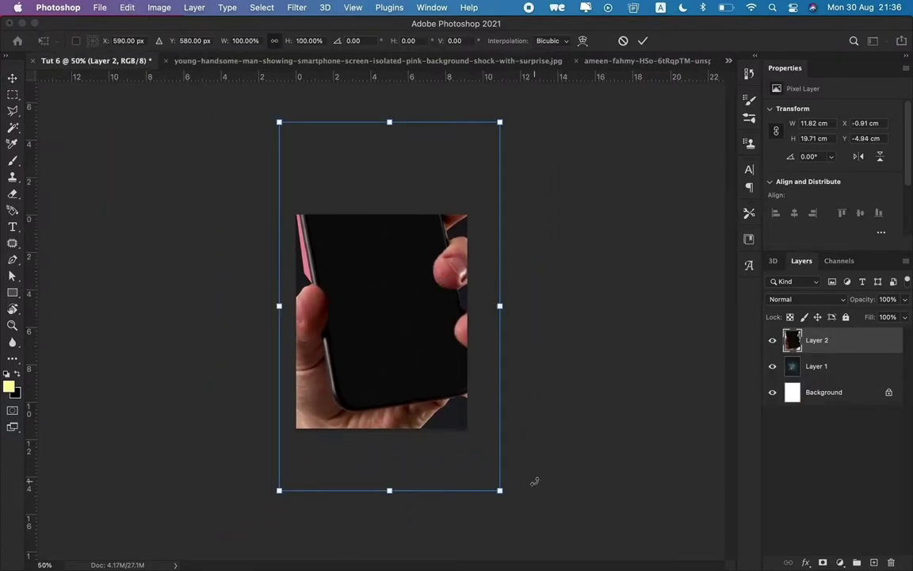
drag(500, 492, 391, 393)
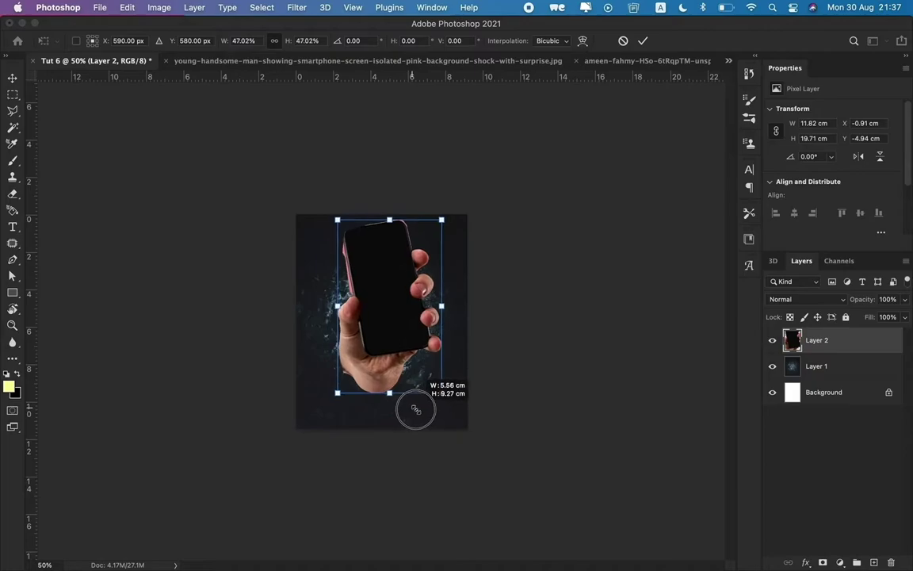
mouse_move(391, 393)
mouse_down()
mouse_move(388, 317)
mouse_move(391, 325)
mouse_up()
drag(422, 229, 402, 261)
right_click(403, 263)
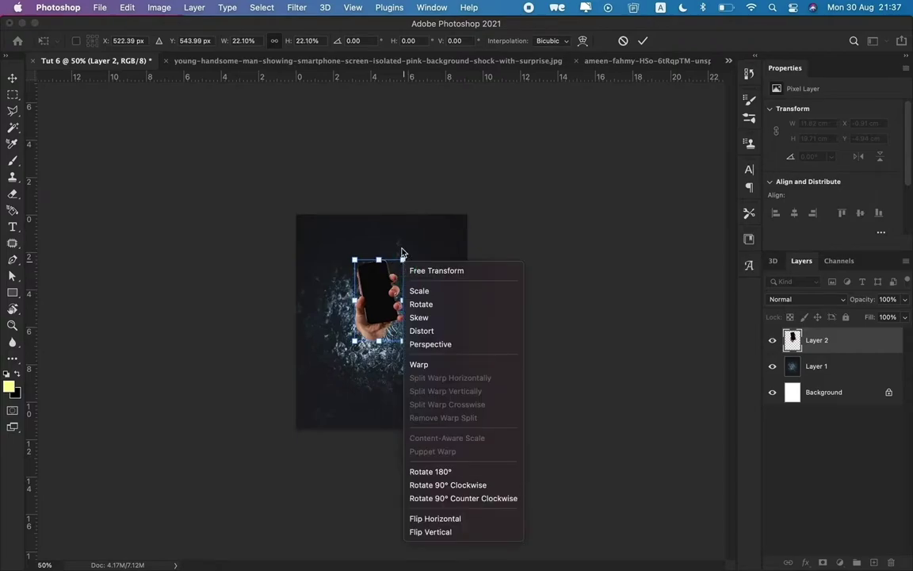
key(Escape)
key(ctrl+plus)
key(ctrl+plus)
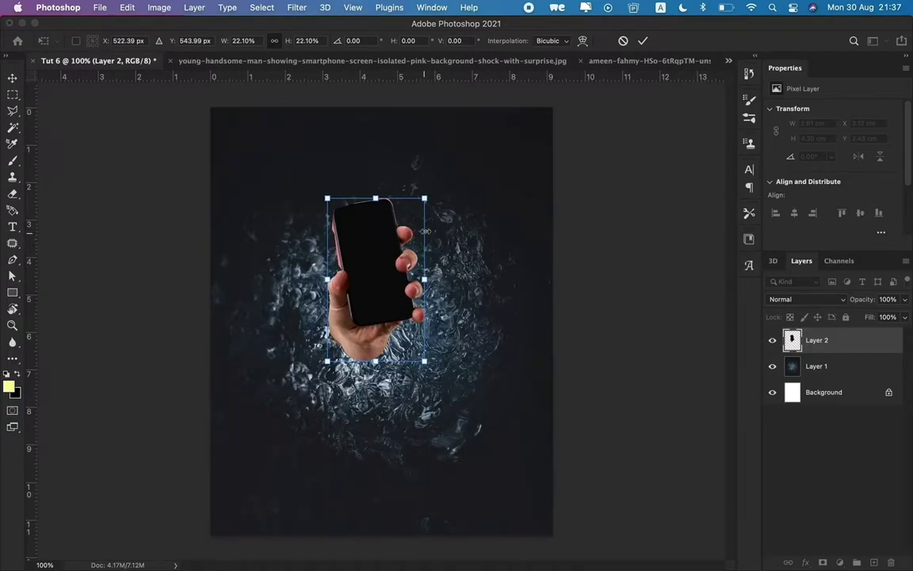
drag(424, 197, 440, 171)
drag(430, 227, 443, 243)
drag(412, 292, 412, 308)
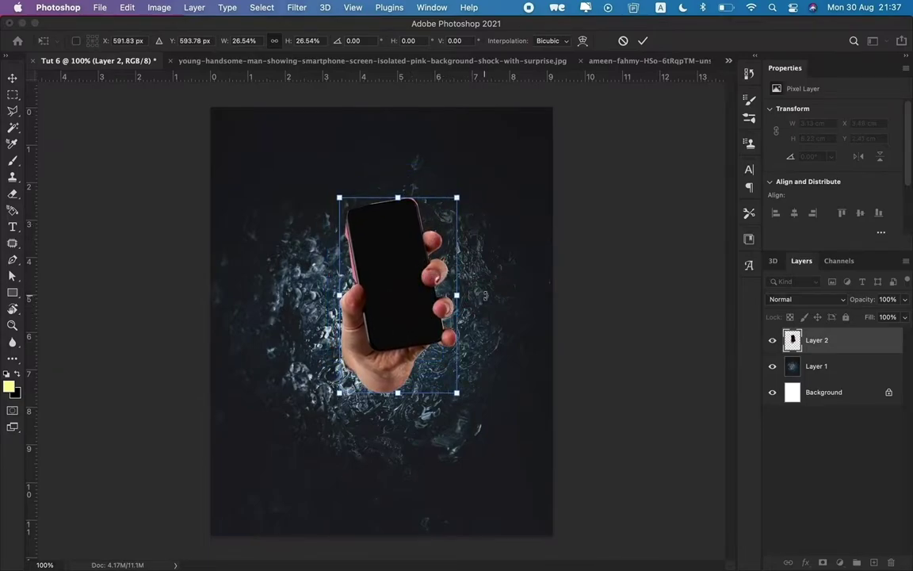
key(Return)
Lower the splash layer slightly and bring the Budweiser bottle in as Layer 3
drag(492, 248, 491, 274)
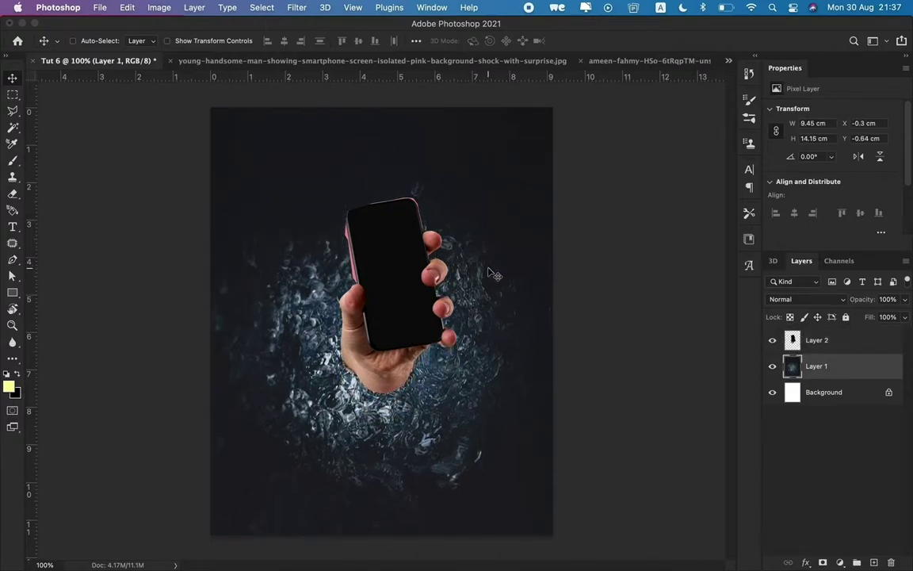
drag(467, 337, 465, 321)
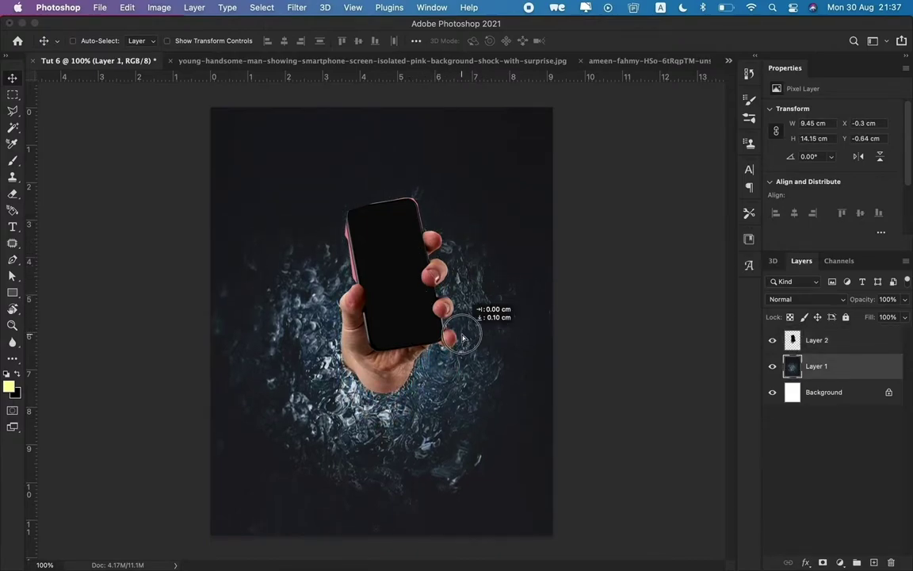
key(ctrl+shift+Tab)
mouse_move(361, 150)
mouse_down()
mouse_move(623, 65)
mouse_move(489, 230)
mouse_up()
key(ctrl+minus)
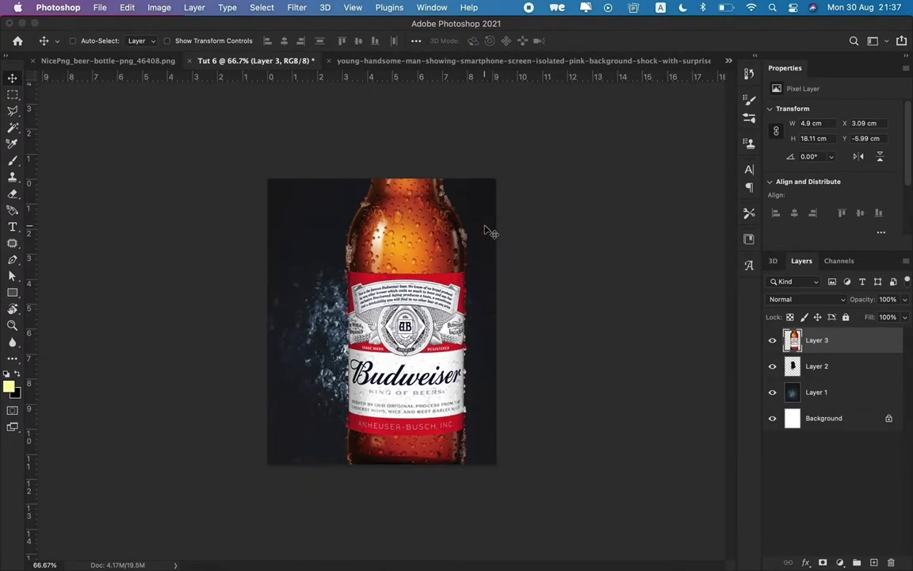
Scale the bottle to about 48% and tilt it about -11.5° over the hand
key(ctrl+t)
drag(473, 483, 415, 291)
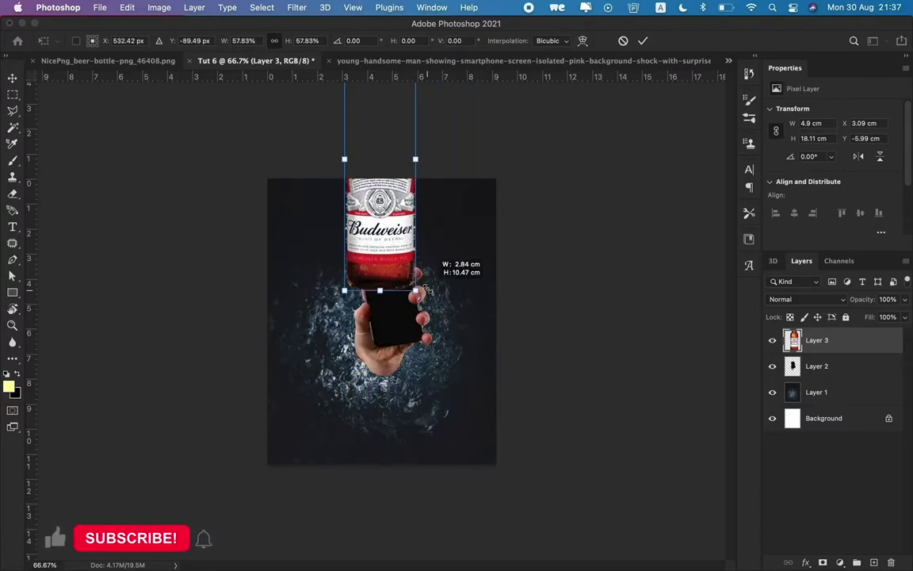
drag(394, 227, 407, 378)
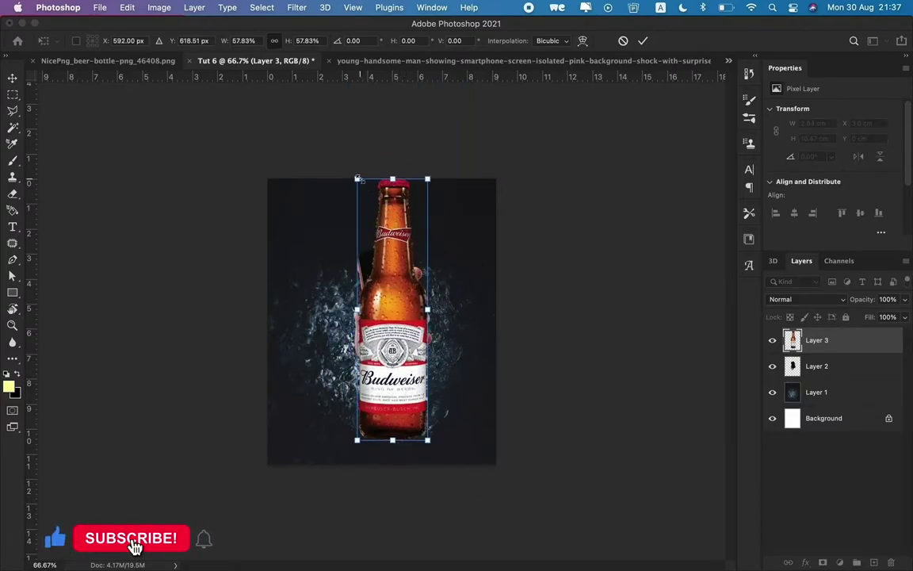
drag(357, 179, 370, 225)
drag(438, 224, 416, 216)
drag(406, 348, 402, 314)
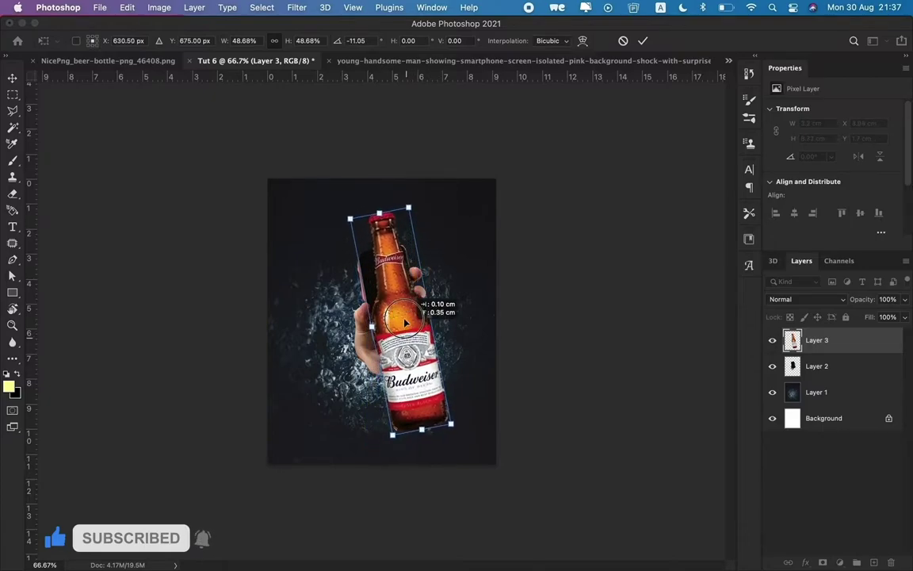
drag(442, 414, 443, 412)
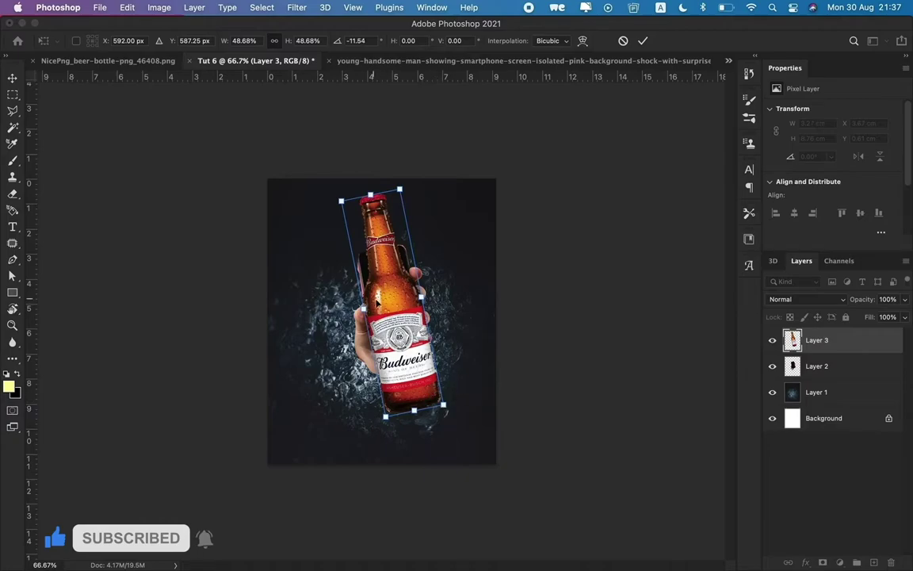
drag(337, 202, 339, 206)
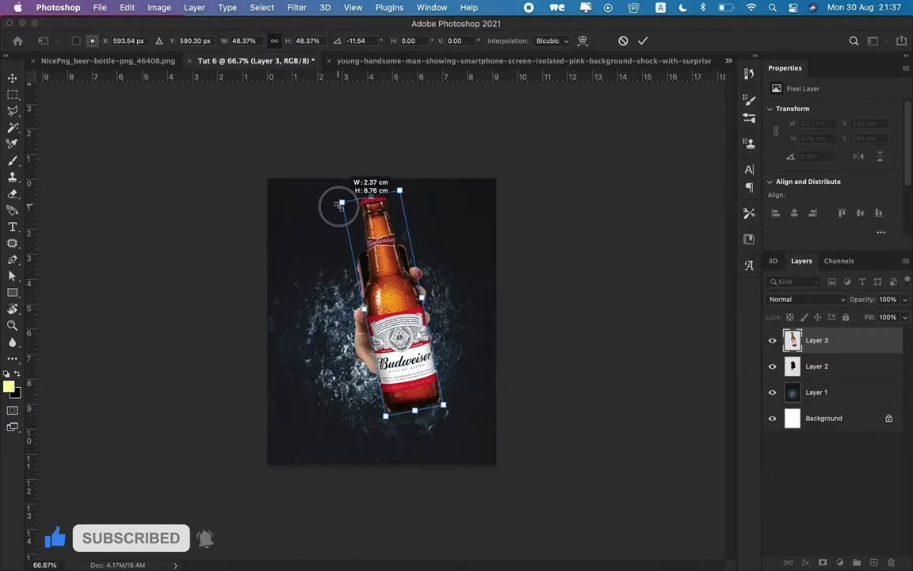
key(Return)
Nudge the bottle into the hand, then hide Layer 3 to reveal the phone
key(super+equal)
key(super+equal)
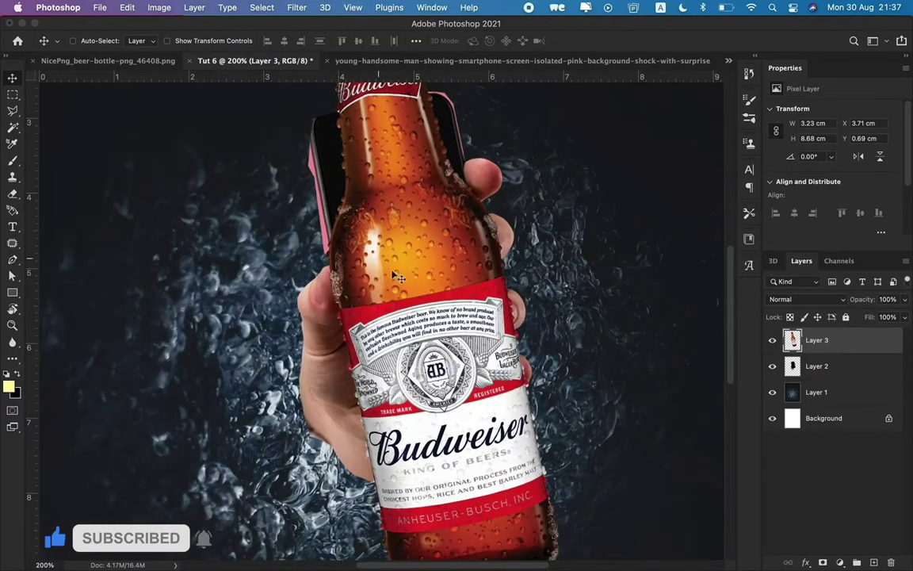
drag(412, 285, 412, 291)
key(super+minus)
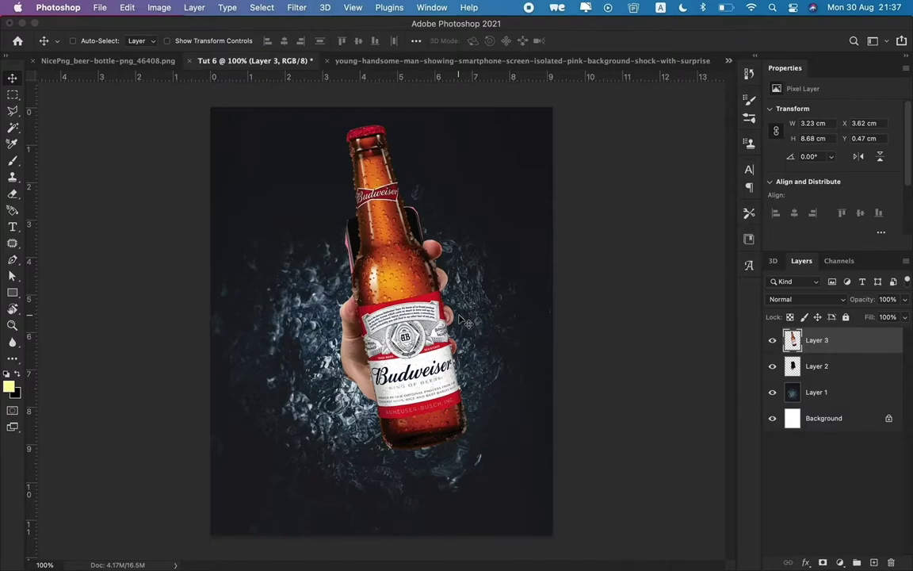
key(super+equal)
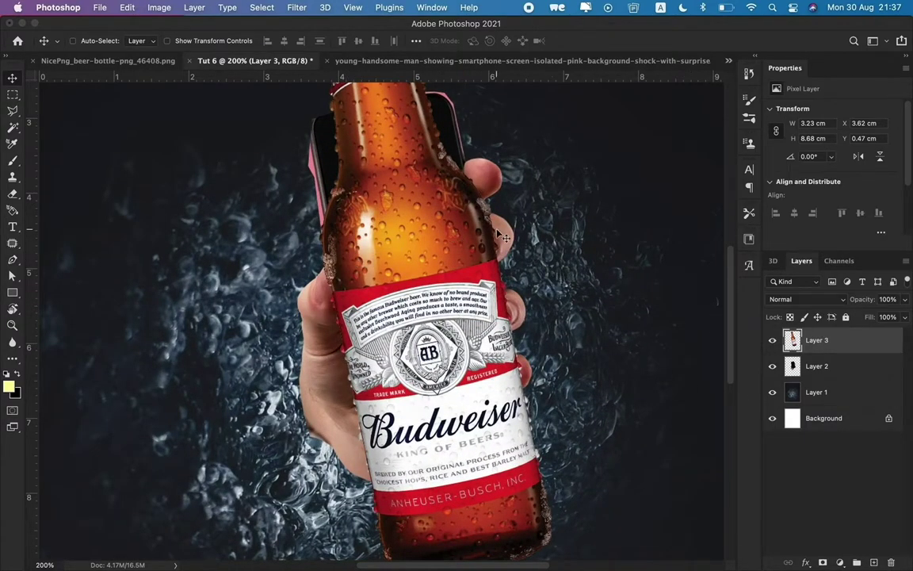
click(773, 340)
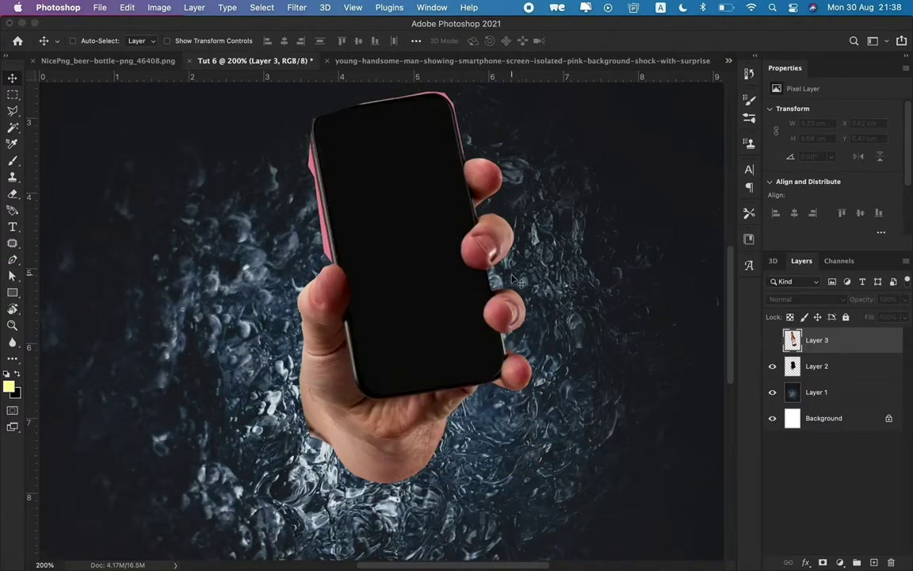
Draw a Polygonal Lasso selection around the phone's upper half
key(p)
click(320, 273)
key(l)
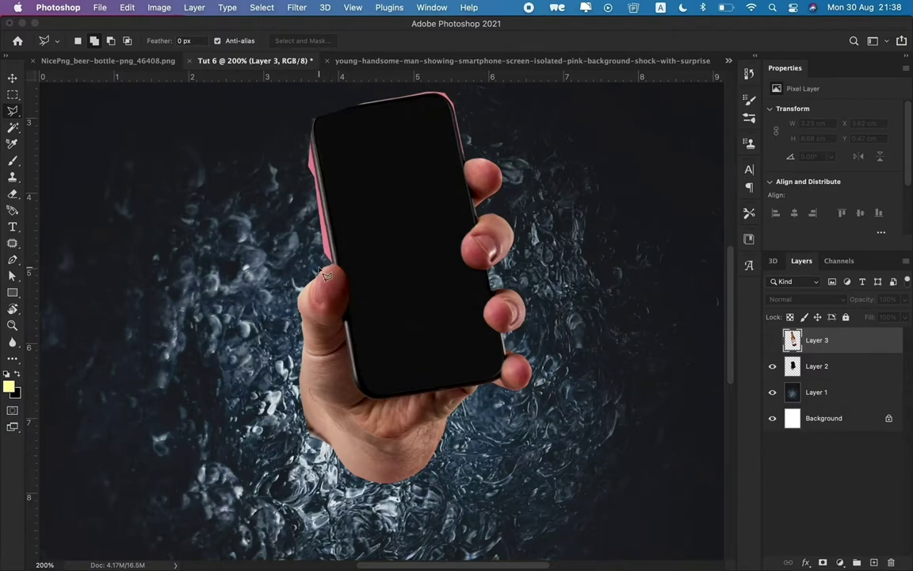
click(327, 264)
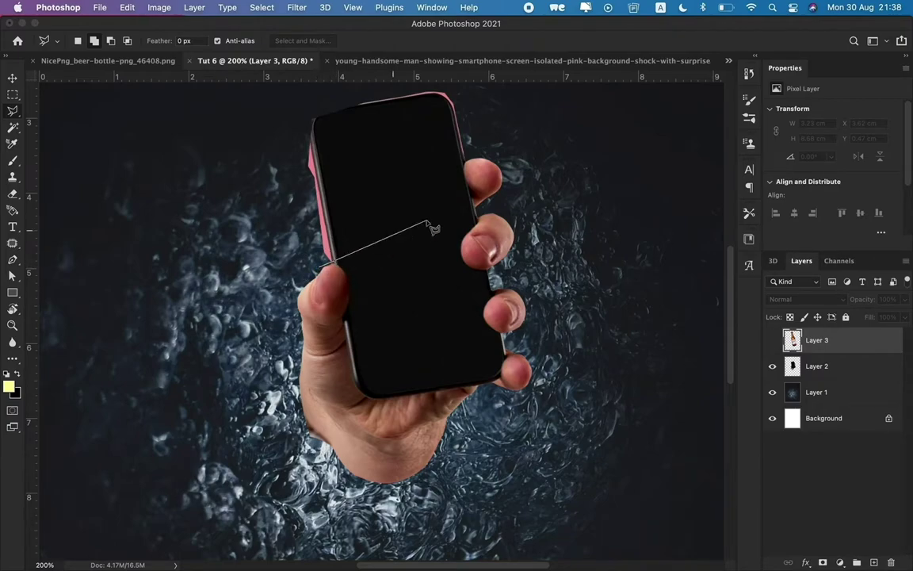
click(476, 212)
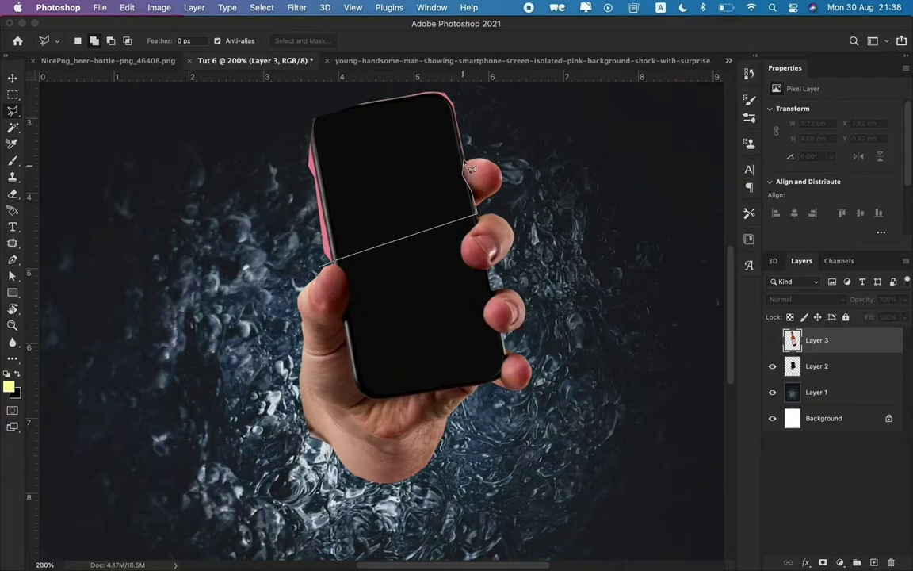
click(464, 115)
click(421, 114)
click(223, 139)
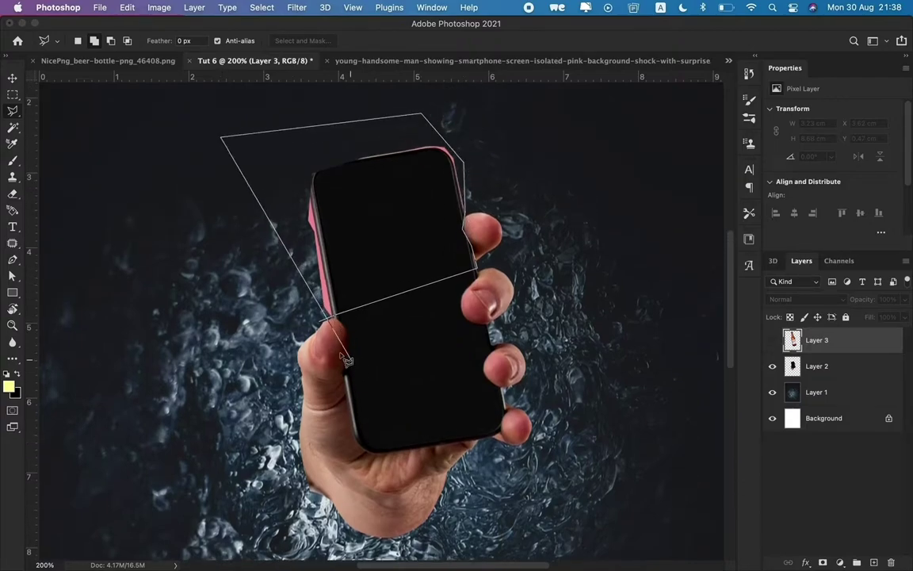
click(323, 325)
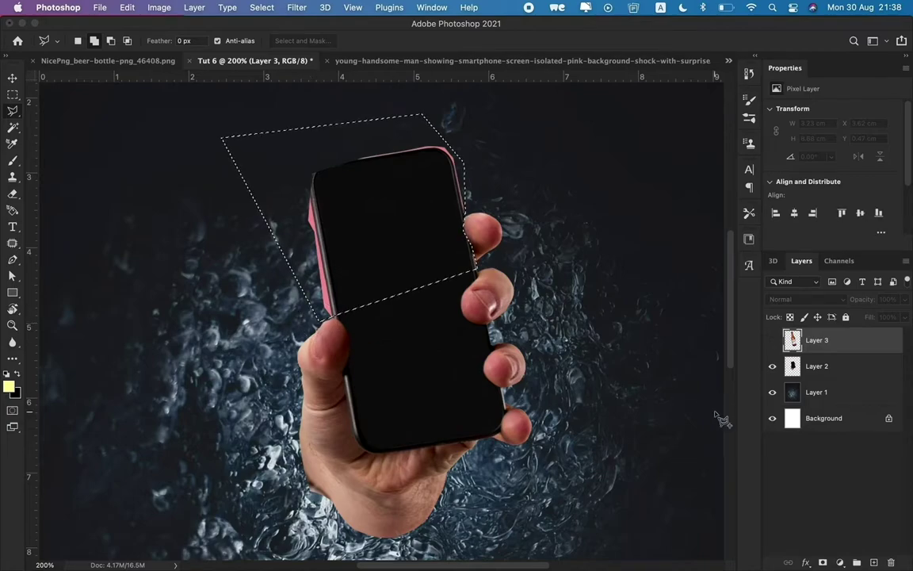
Delete the selected phone top from Layer 2, deselect, and show the bottle layer again
click(816, 370)
key(Delete)
key(ctrl+d)
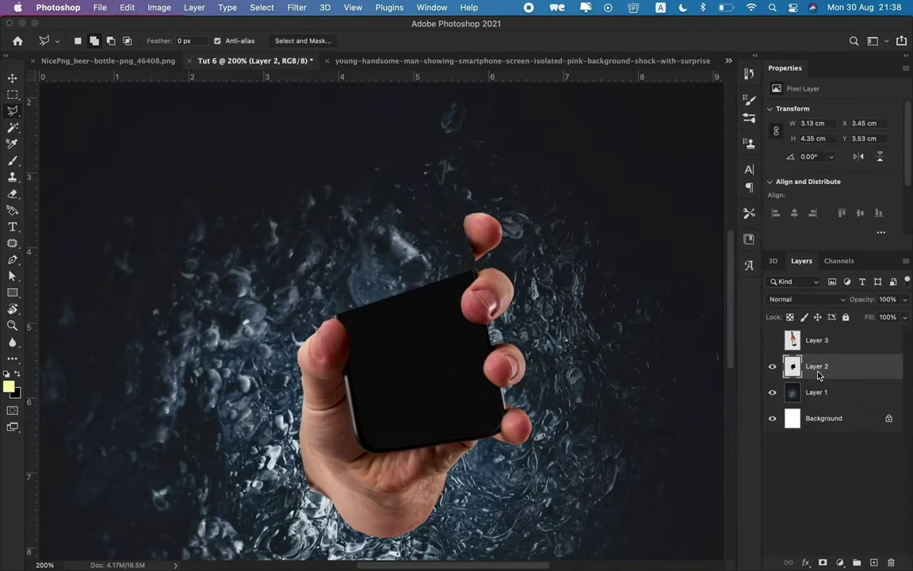
click(772, 340)
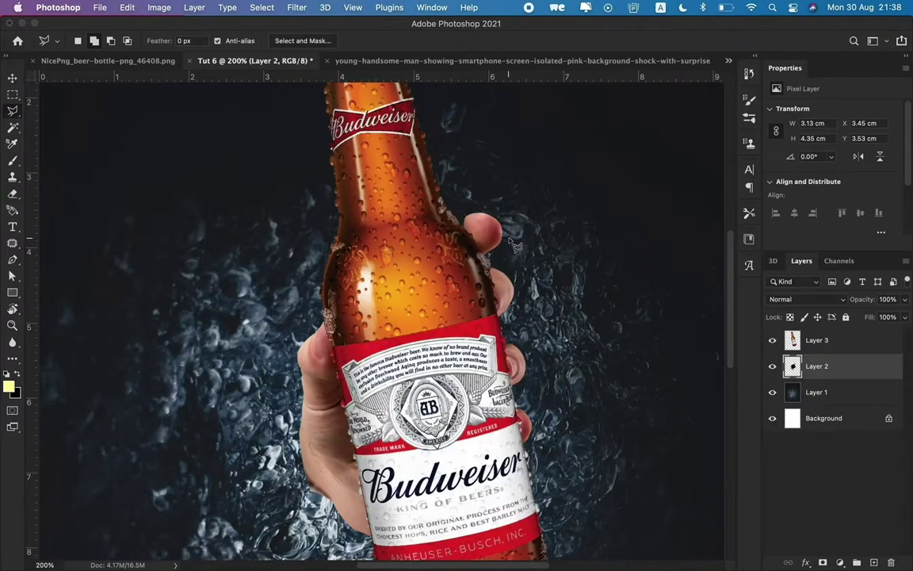
key(v)
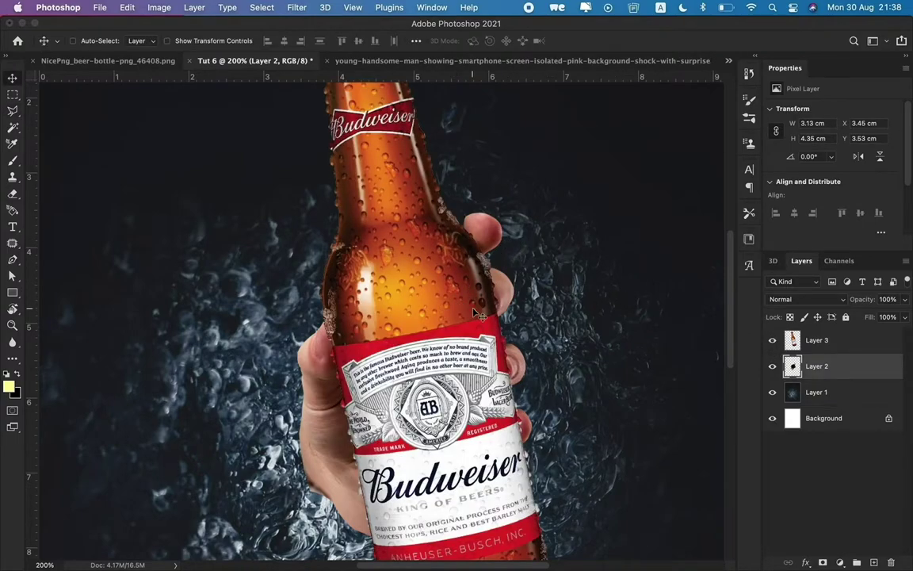
key(ctrl+minus)
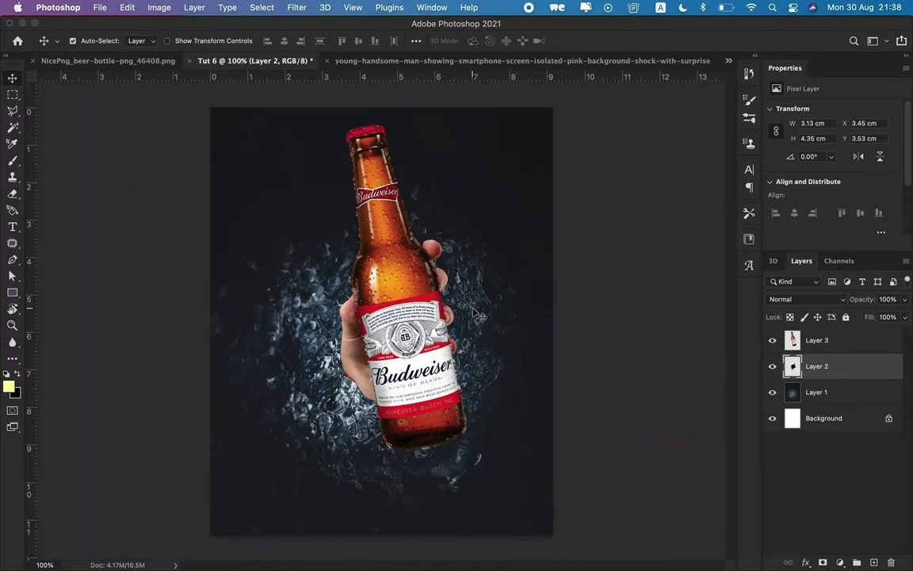
key(ctrl+plus)
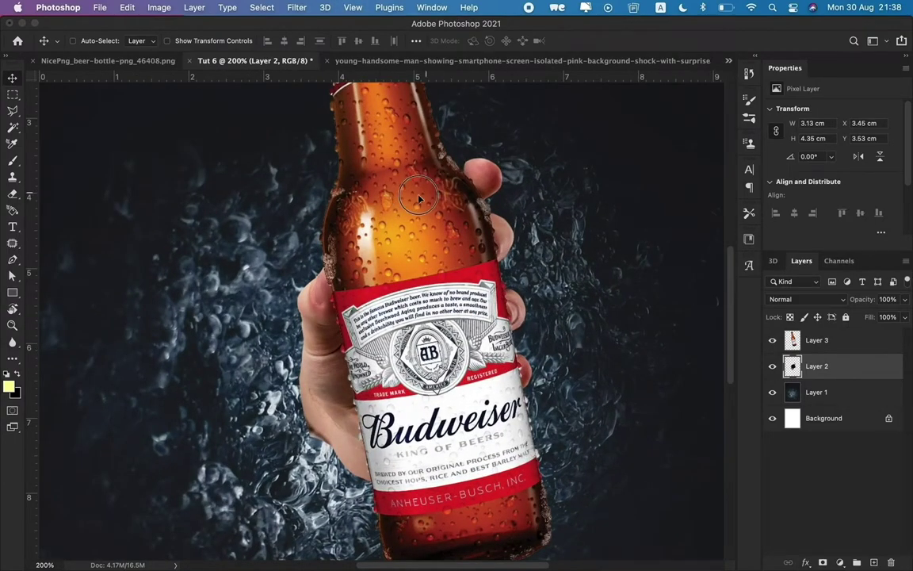
drag(437, 188, 472, 181)
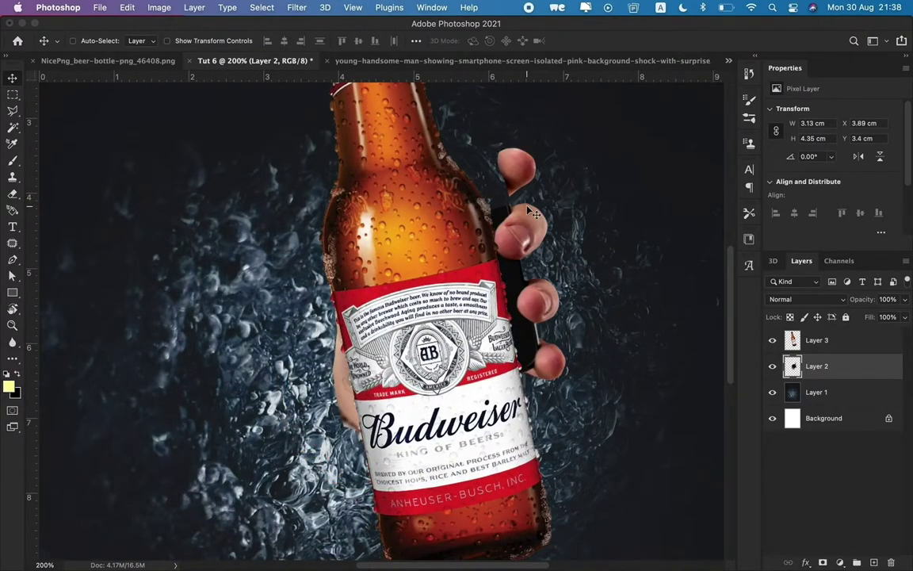
key(ctrl+z)
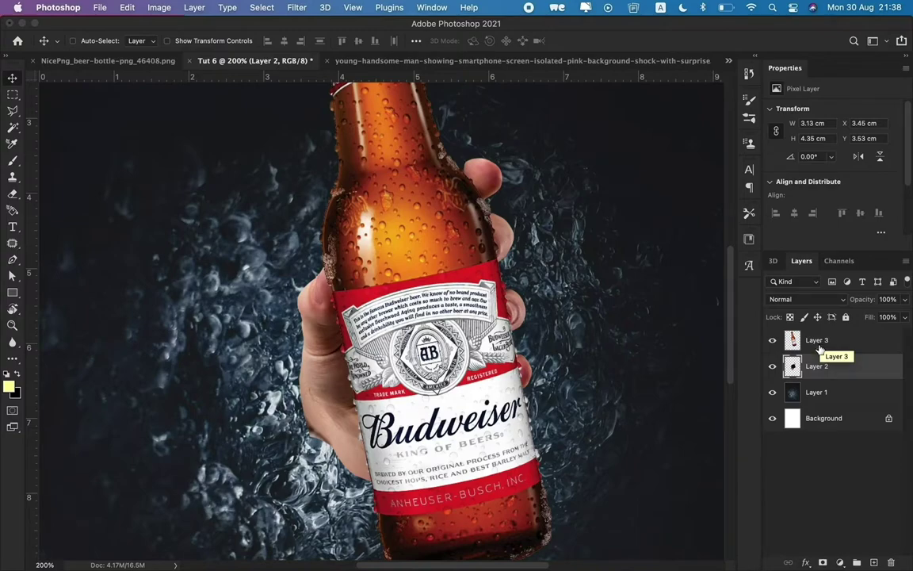
click(818, 343)
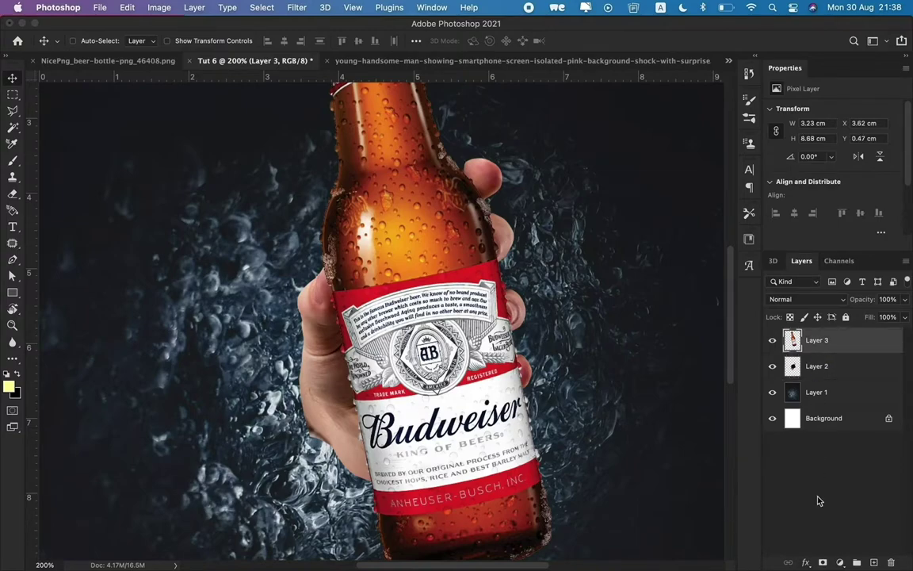
Add a layer mask to the bottle layer and drop its opacity to 39% to see the fingers
click(822, 563)
key(b)
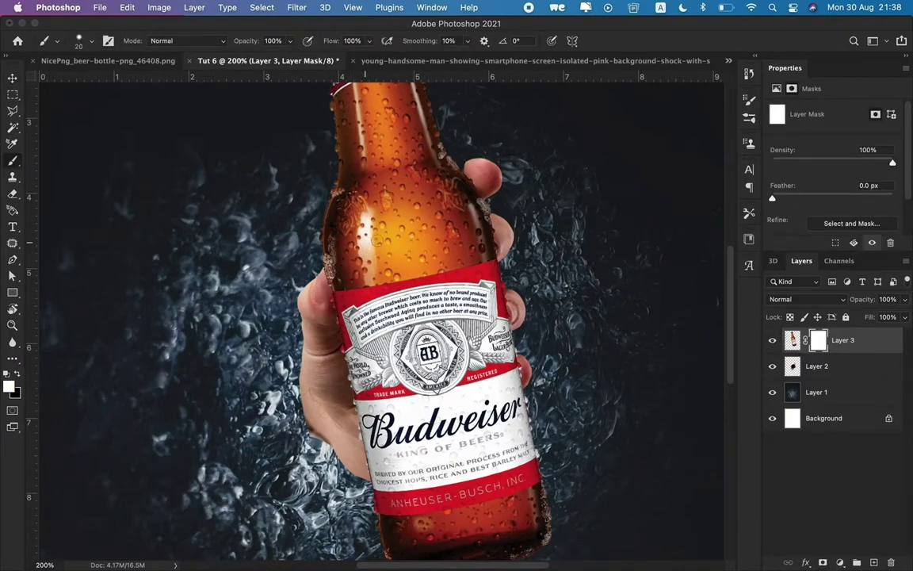
click(906, 300)
click(870, 316)
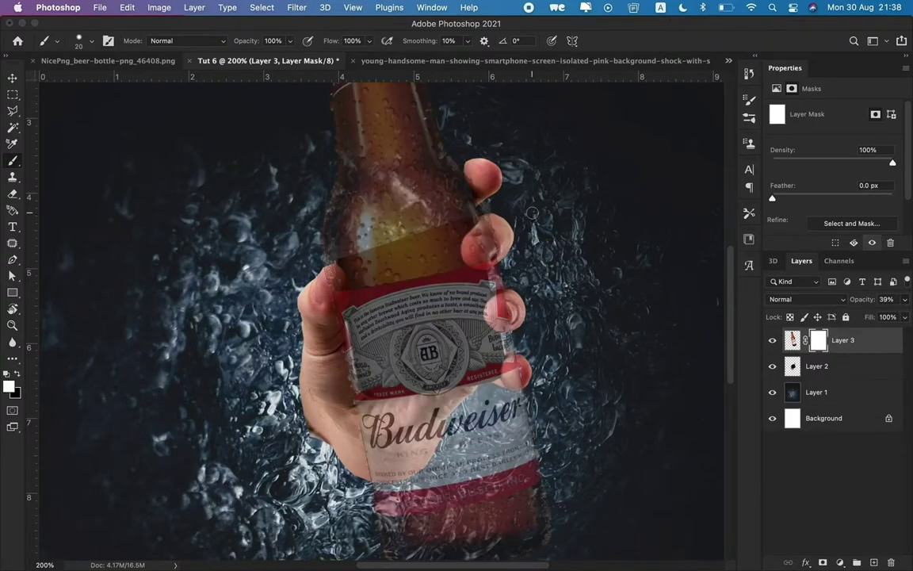
key(super+equal)
Paint black on the bottle mask over the thumb and fingertips so they wrap over the bottle
drag(311, 301, 316, 314)
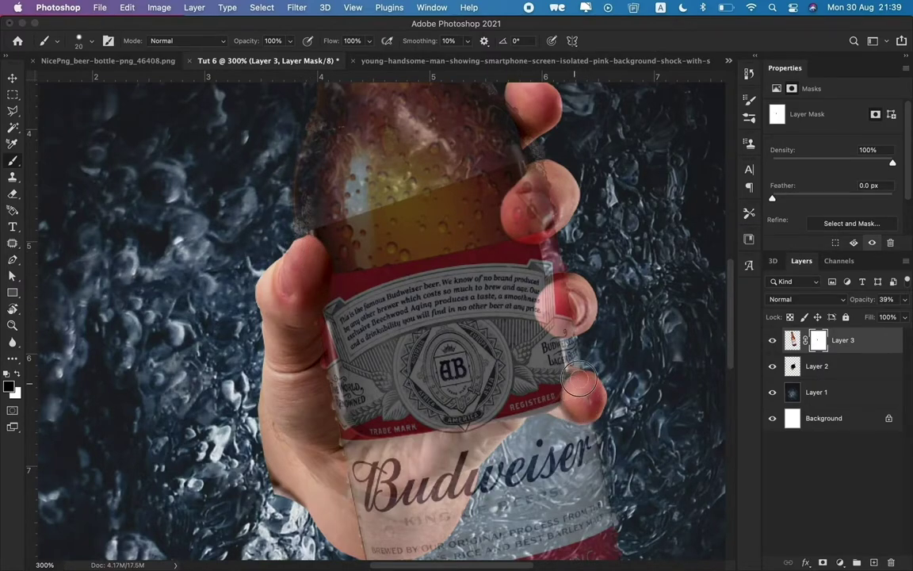
drag(574, 402, 587, 408)
drag(539, 293, 550, 302)
mouse_move(487, 207)
mouse_down()
mouse_move(541, 230)
mouse_move(536, 209)
mouse_up()
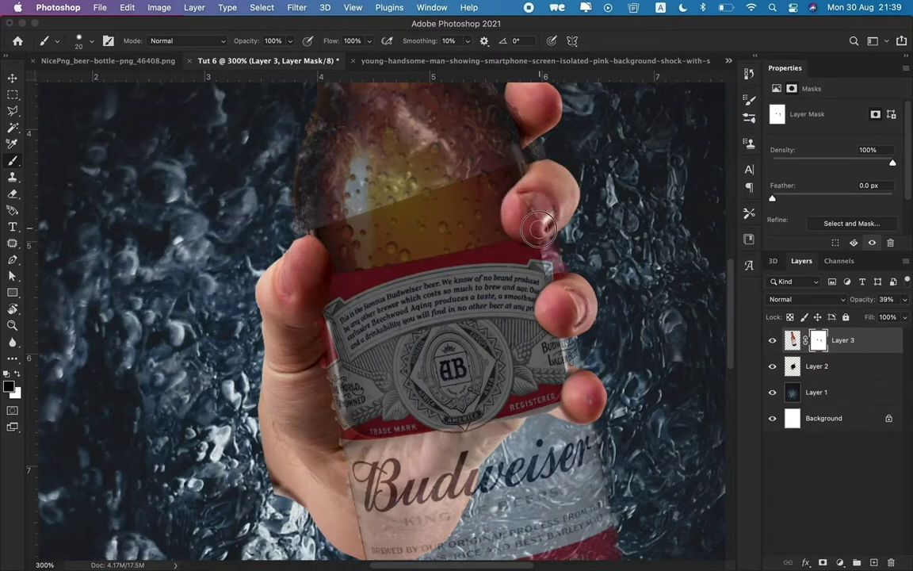
scroll(534, 199, up, 3)
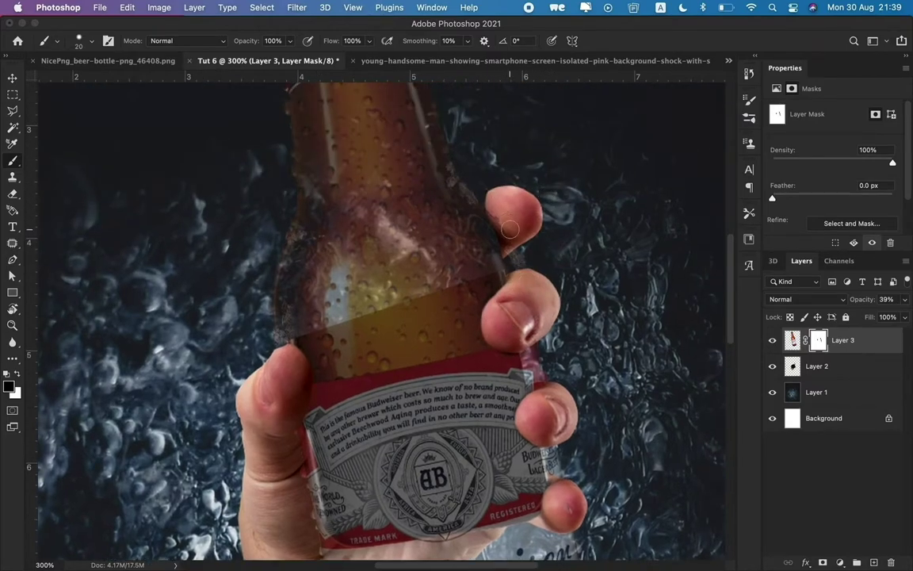
mouse_move(510, 229)
mouse_down()
mouse_move(492, 198)
mouse_move(448, 180)
mouse_up()
Restore the bottle layer to 100% opacity
click(905, 300)
drag(867, 313, 906, 317)
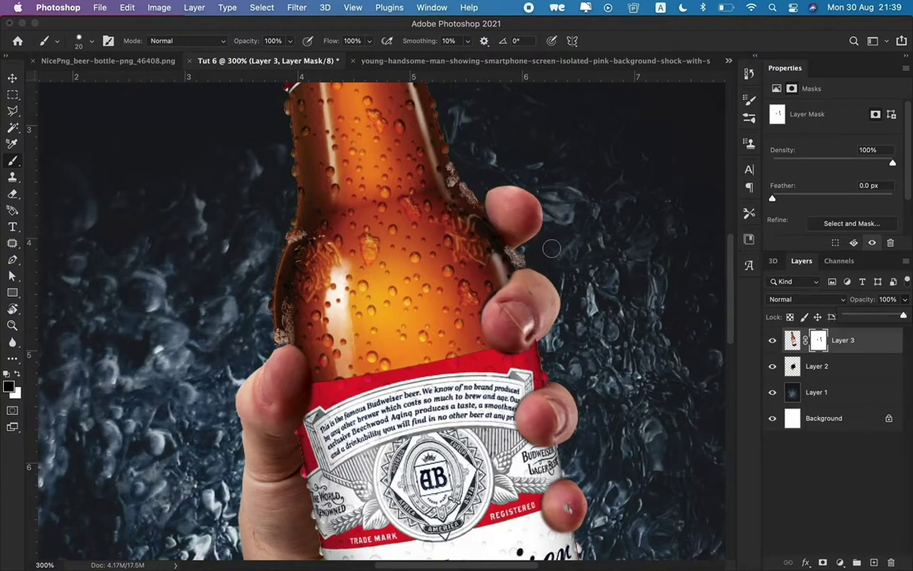
key(v)
key(super+minus)
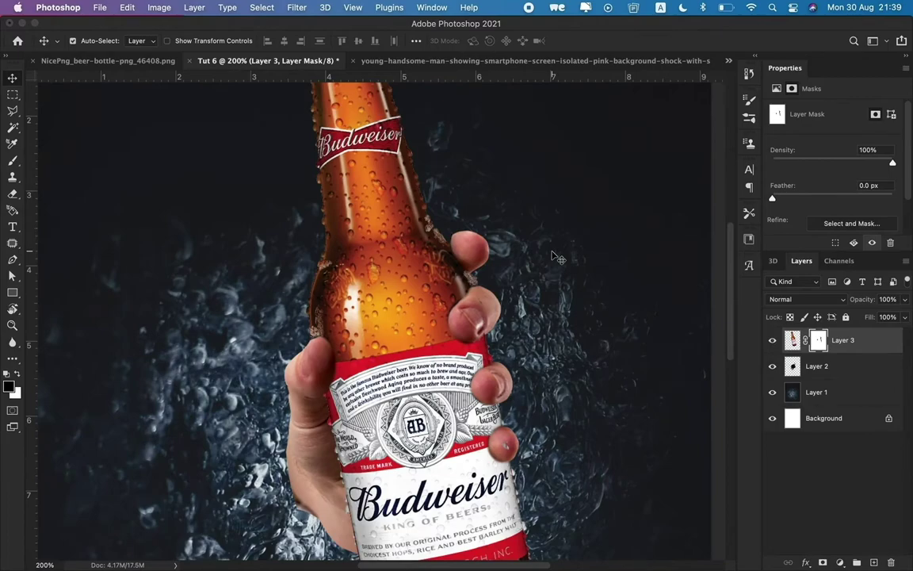
Brush the bottle mask along the thumb edge so the label meets the fingers cleanly
key(super+minus)
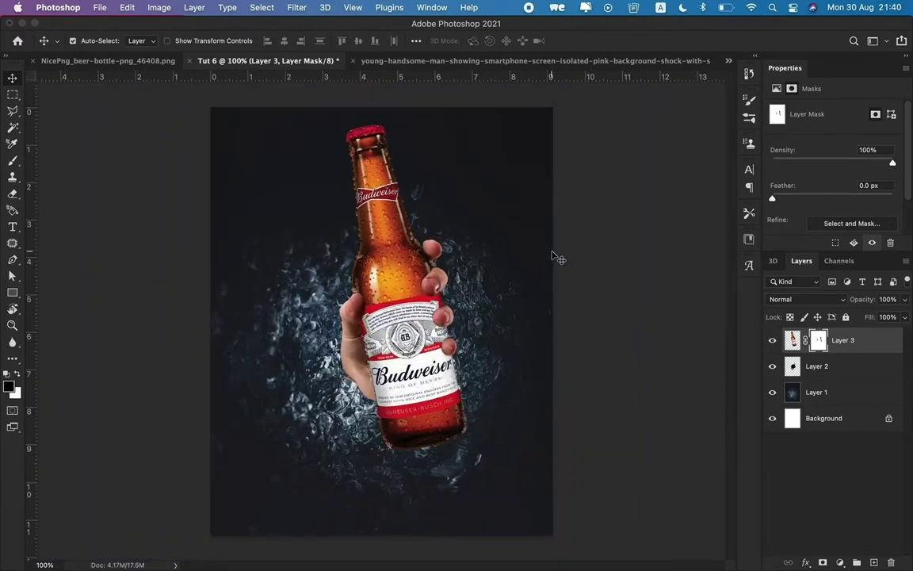
key(super+plus)
key(super+plus)
key(super+plus)
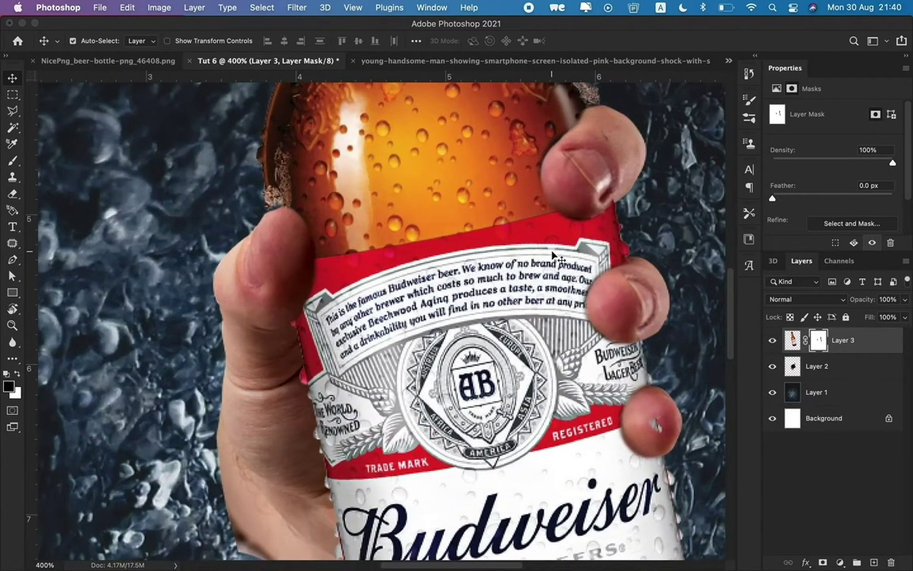
key(b)
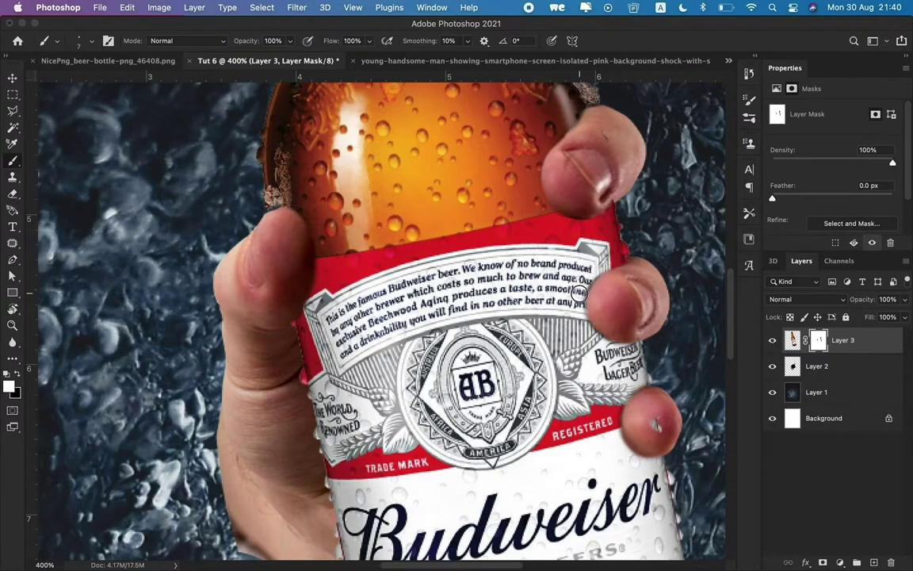
drag(591, 276, 584, 289)
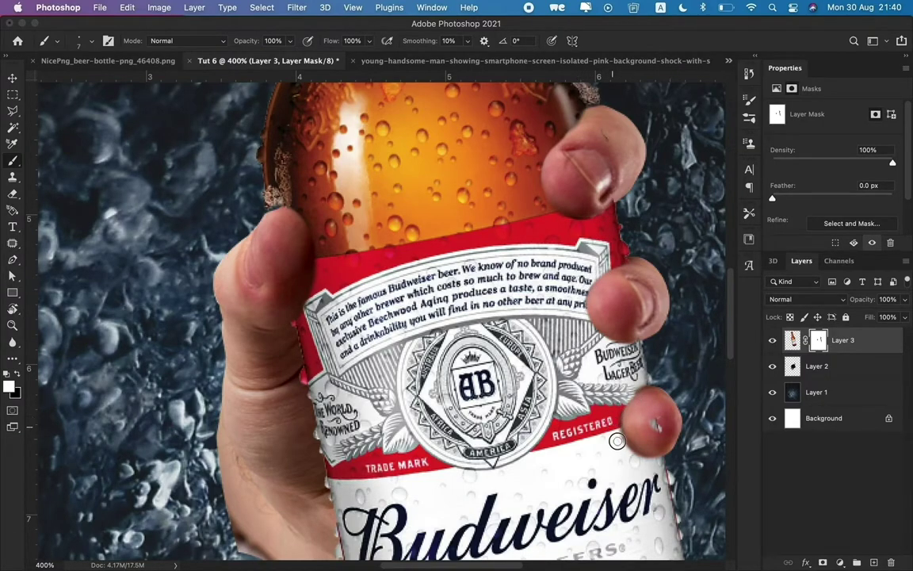
key(super+equal)
scroll(473, 358, right, 5)
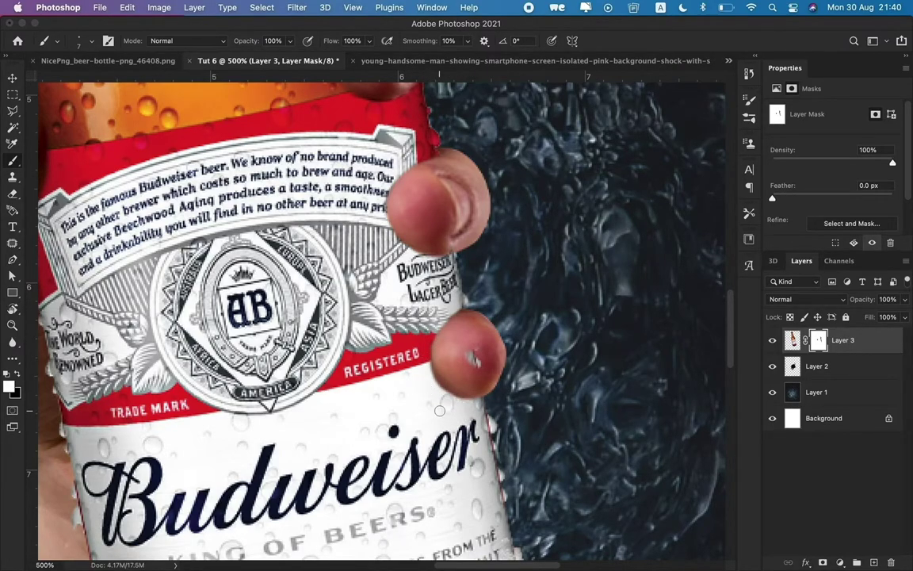
alt+scroll(440, 410, down, 2)
alt+scroll(442, 413, down, 2)
alt+scroll(446, 418, down, 1)
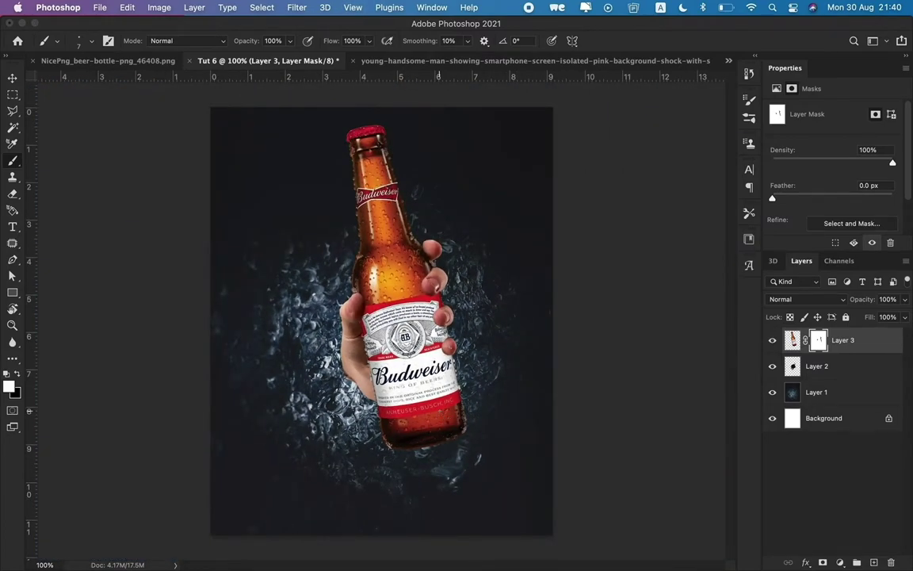
alt+scroll(402, 375, up, 1)
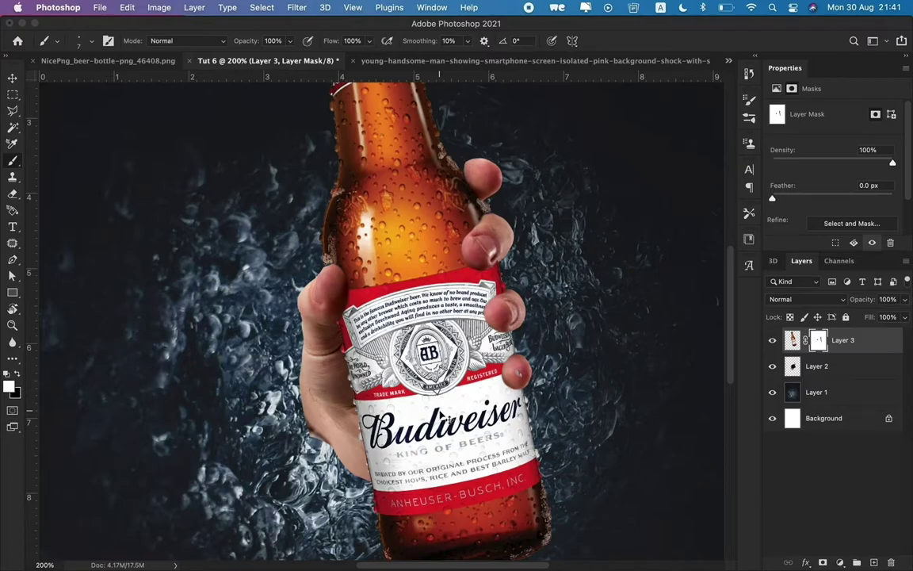
scroll(381, 321, up, 2)
scroll(381, 321, up, 2)
scroll(381, 321, up, 2)
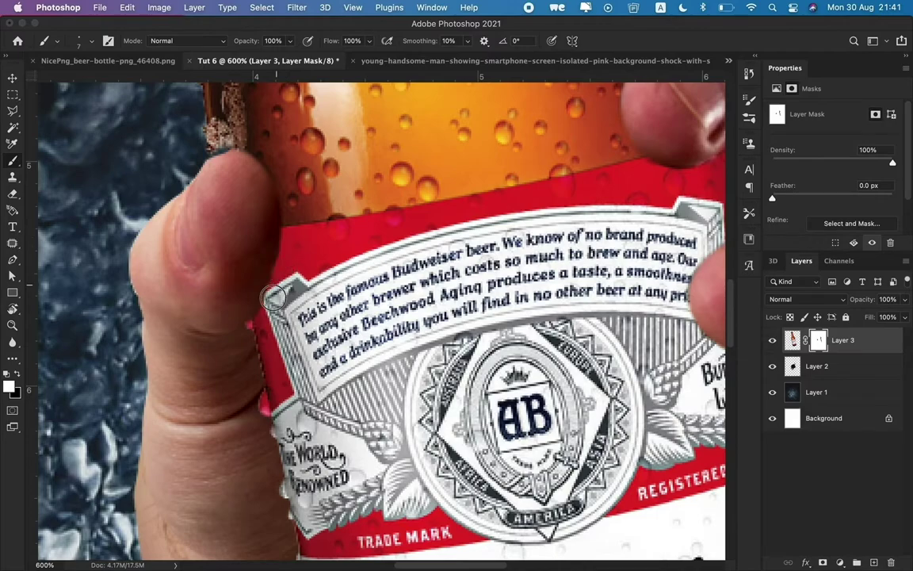
scroll(273, 298, up, 3)
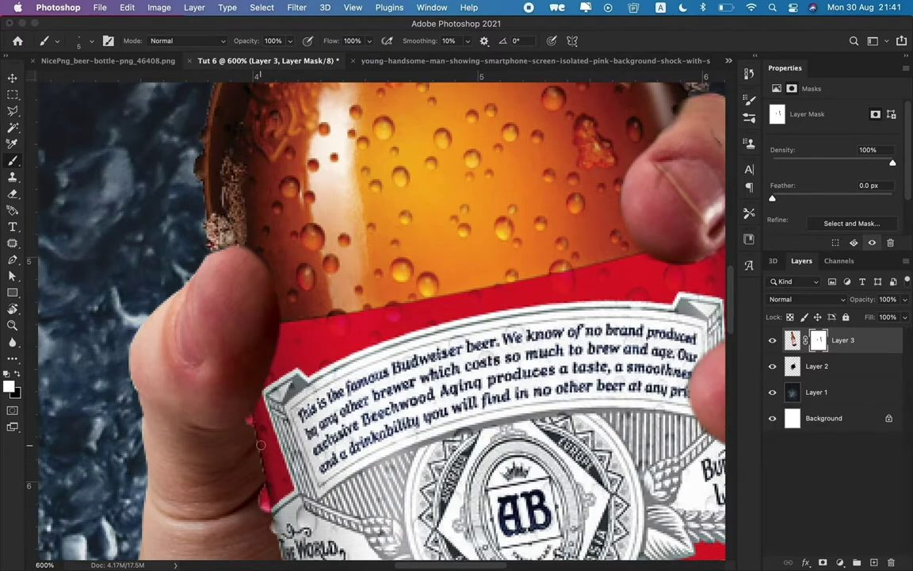
key(ctrl+minus)
key(ctrl+minus)
key(ctrl+minus)
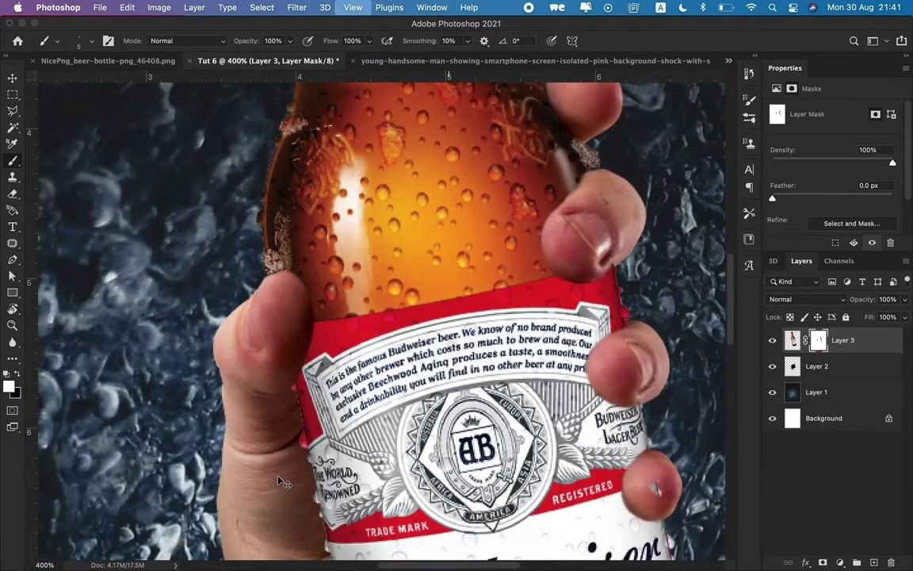
key(ctrl+minus)
key(ctrl+minus)
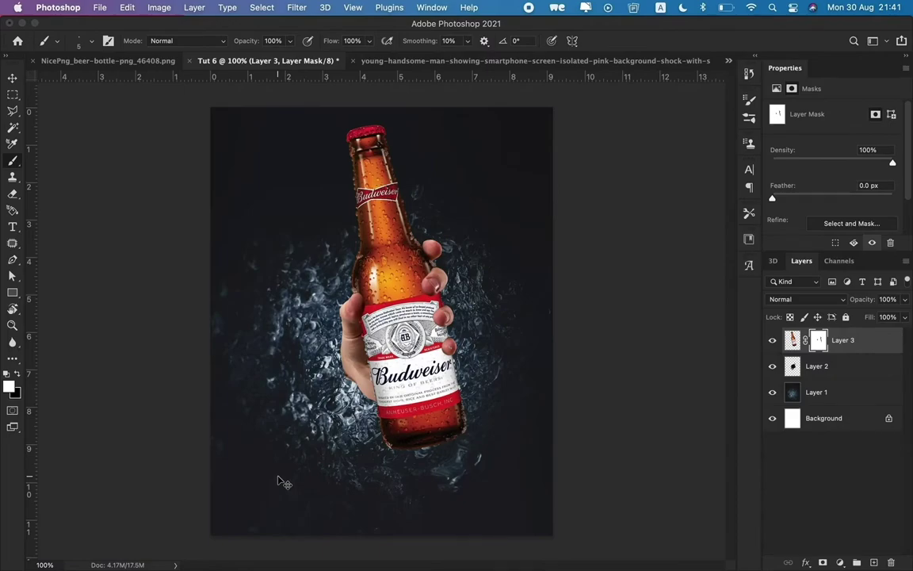
key(ctrl+plus)
key(ctrl+plus)
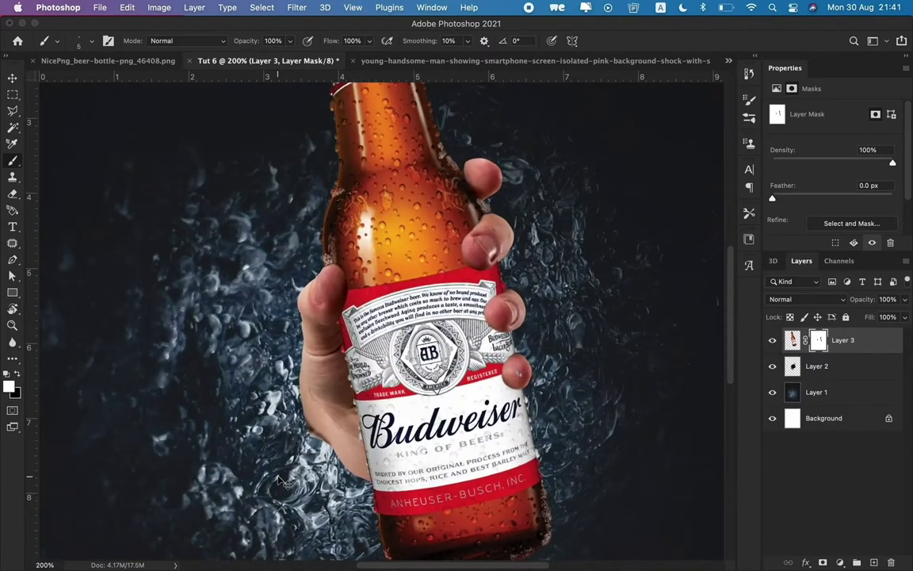
key(ctrl+minus)
key(ctrl+minus)
key(ctrl+minus)
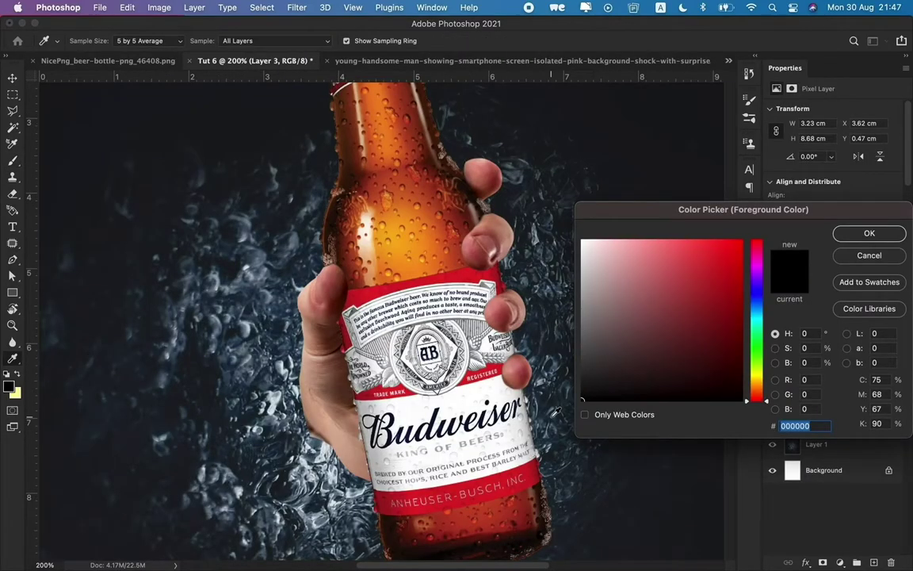
Paint a black shadow over the hand area on Layer 5
mouse_move(369, 369)
mouse_down()
mouse_move(349, 420)
mouse_move(309, 373)
mouse_move(349, 333)
mouse_move(461, 369)
mouse_up()
key(super+0)
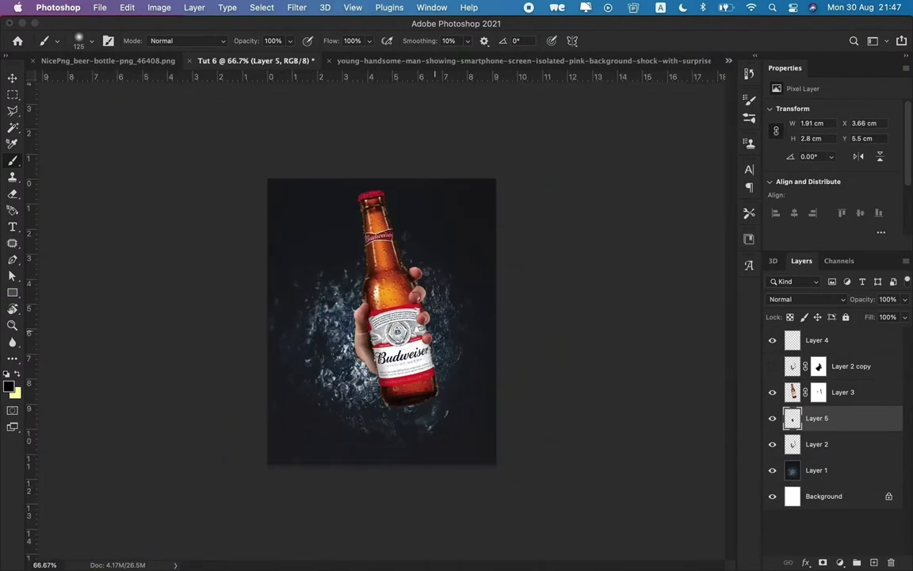
key(v)
Create Layer 6 above Layer 1 and paint a broad soft 600 px black shadow around the hand
click(817, 470)
key(super+shift+n)
key(Return)
key(b)
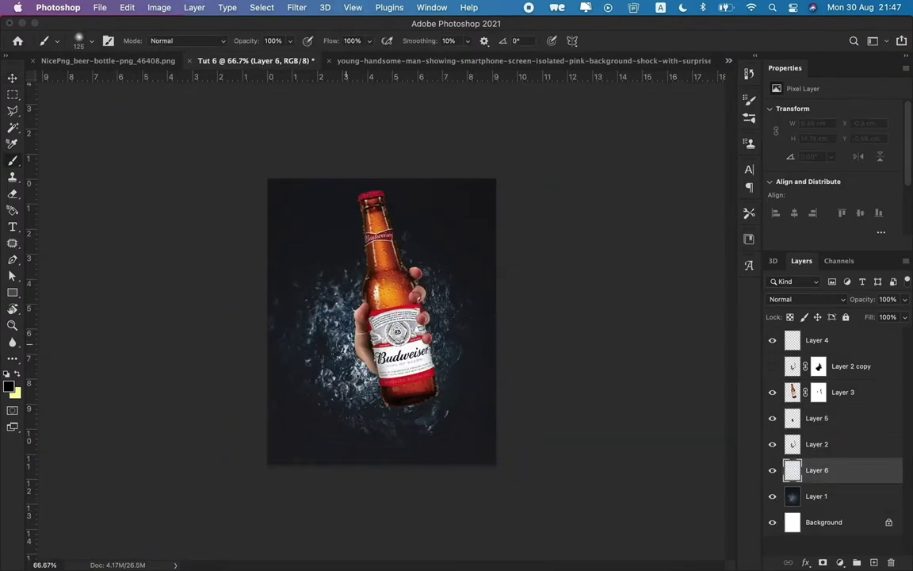
drag(301, 309, 359, 339)
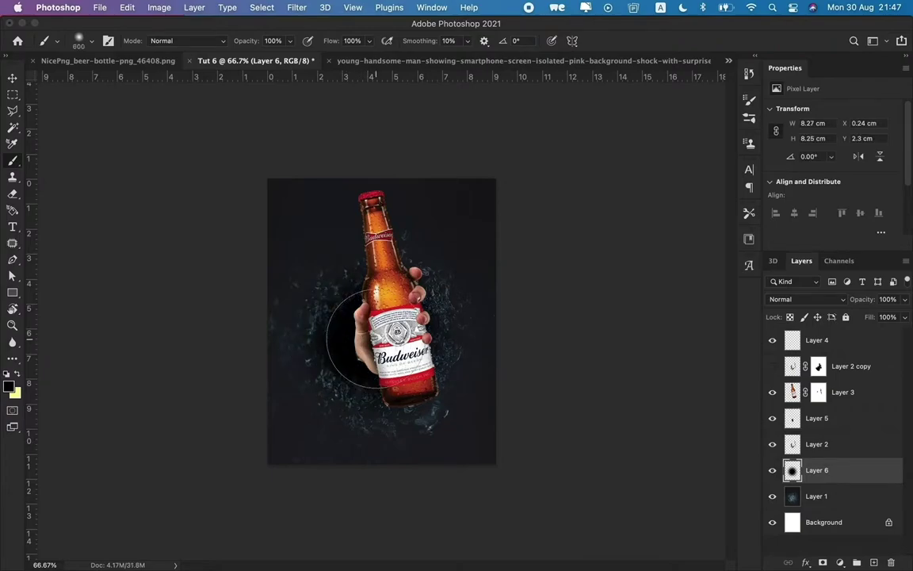
key(super+equal)
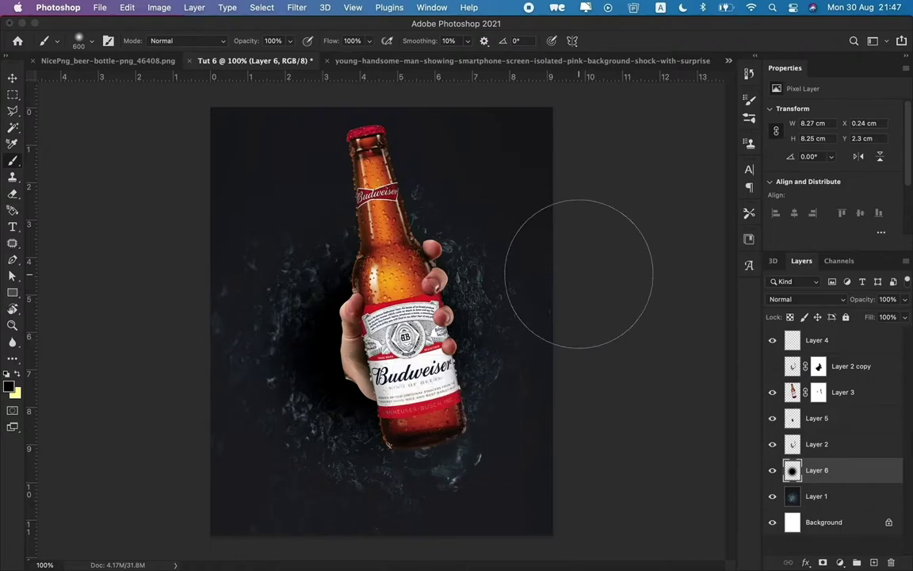
key(super+z)
key(super+z)
key(super+shift+z)
drag(348, 325, 353, 313)
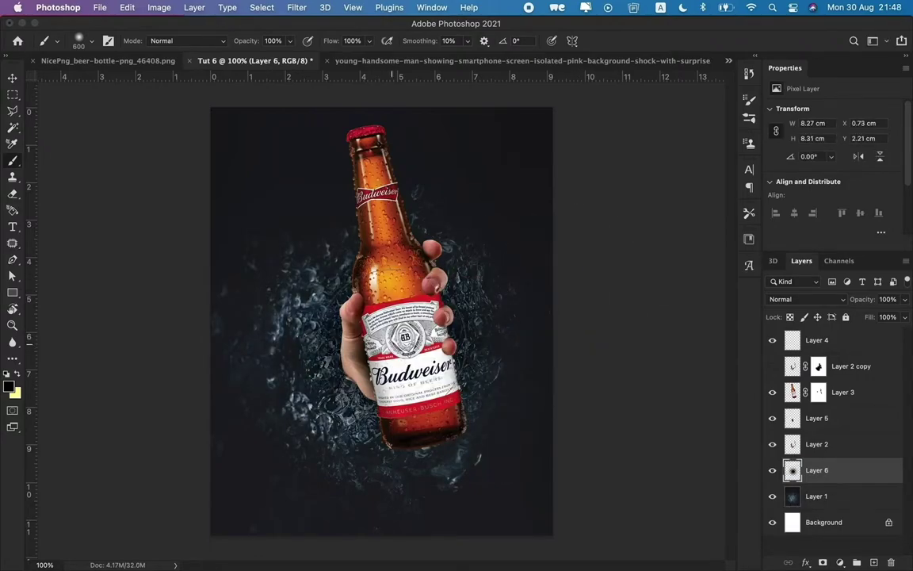
Duplicate the splash layer, Layer 1, into Layer 1 copy
key(v)
click(831, 496)
key(super+j)
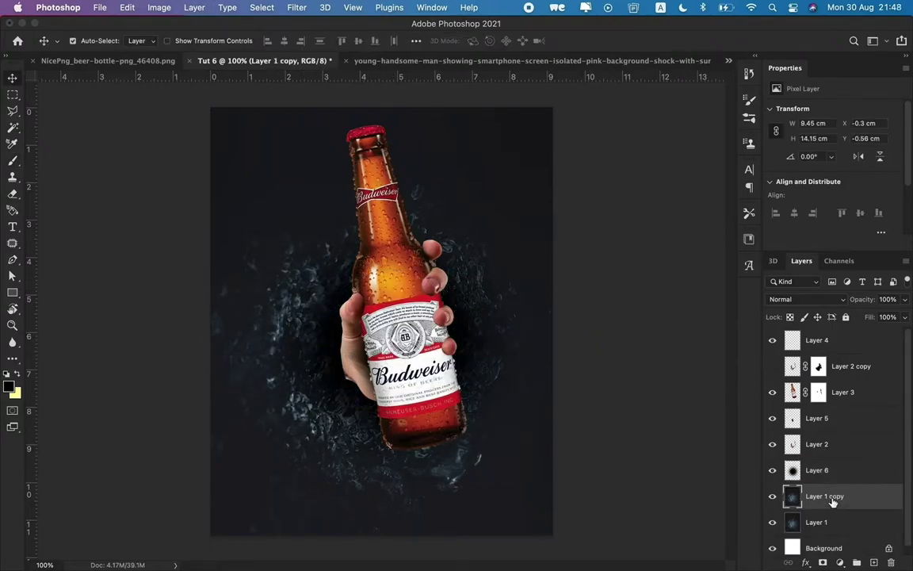
Move Layer 1 copy to the top, mask it, and paint black over the bottle and hand
key(super+shift+bracketright)
click(822, 562)
key(b)
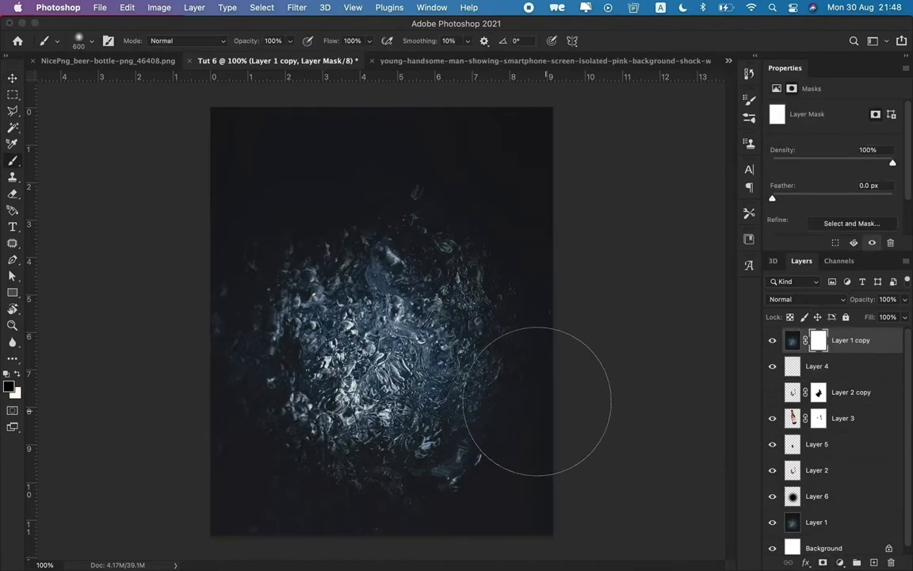
drag(396, 286, 412, 150)
drag(301, 216, 392, 309)
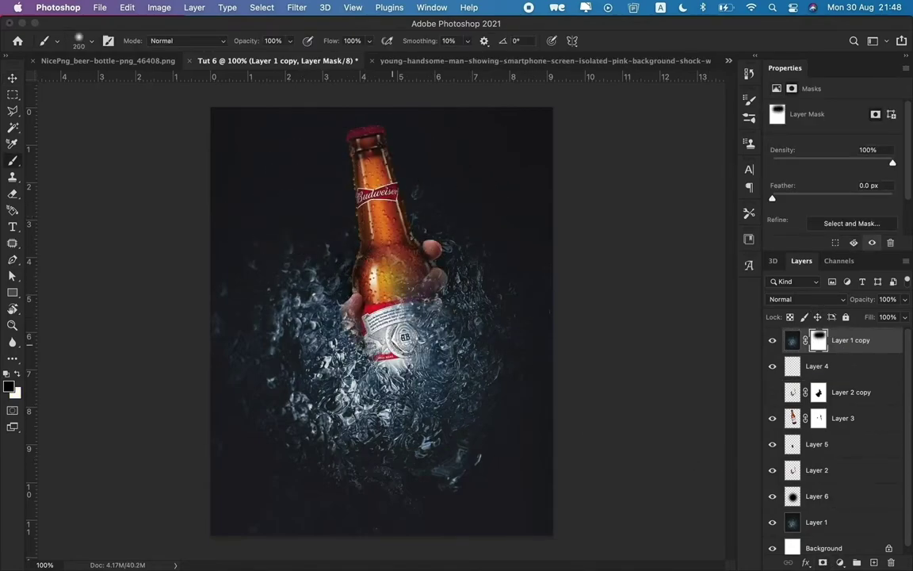
drag(381, 373, 341, 342)
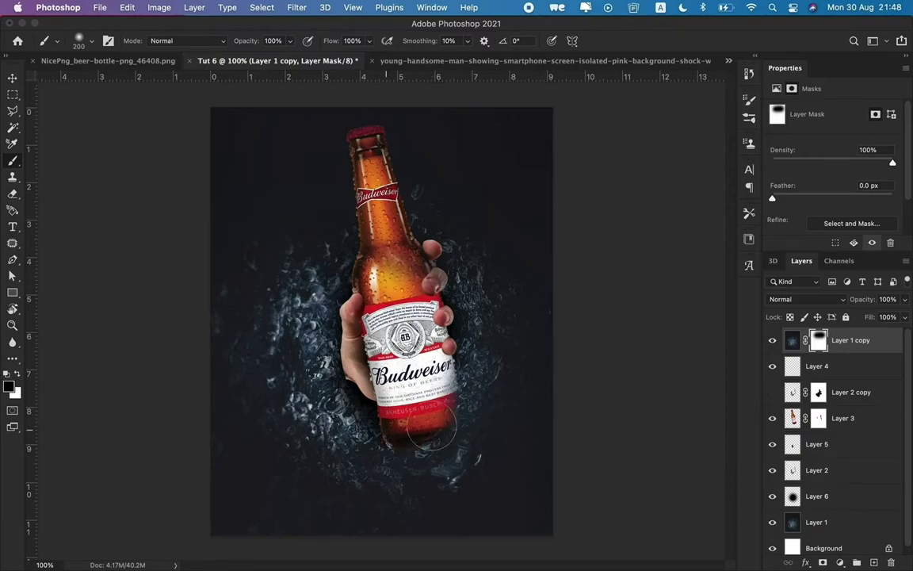
drag(341, 337, 305, 332)
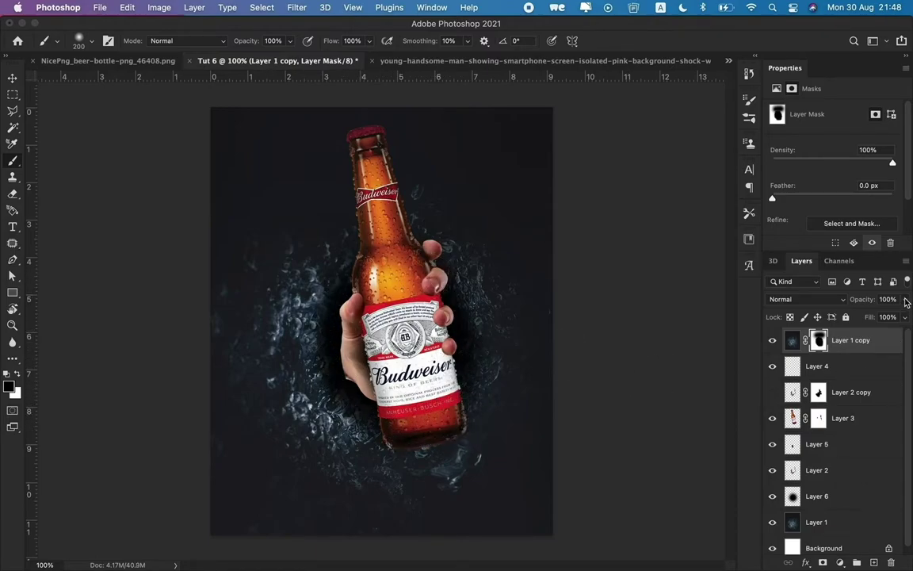
Set Layer 1 copy to 85% opacity, swap to white, and use a smaller brush at 49% opacity
drag(903, 309, 890, 313)
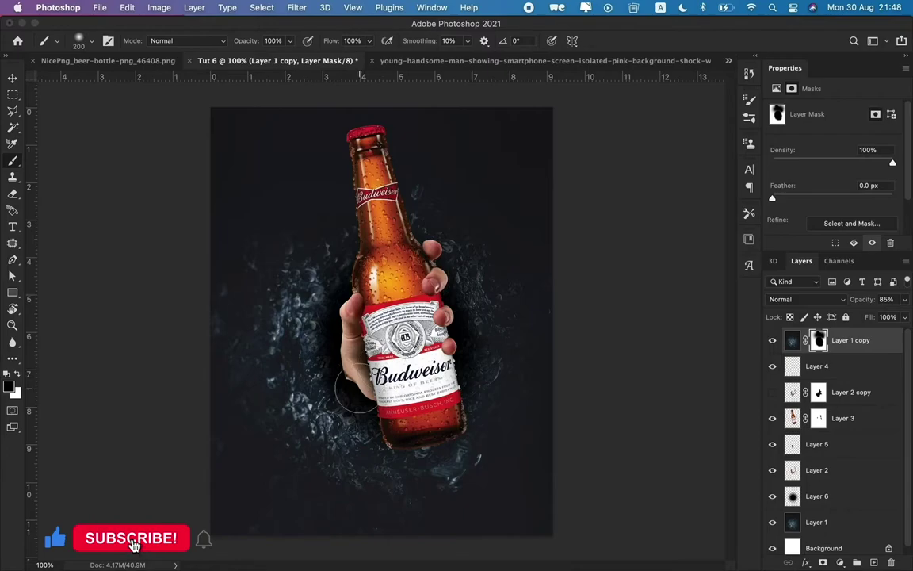
key(x)
key(bracketleft)
key(bracketleft)
key(bracketleft)
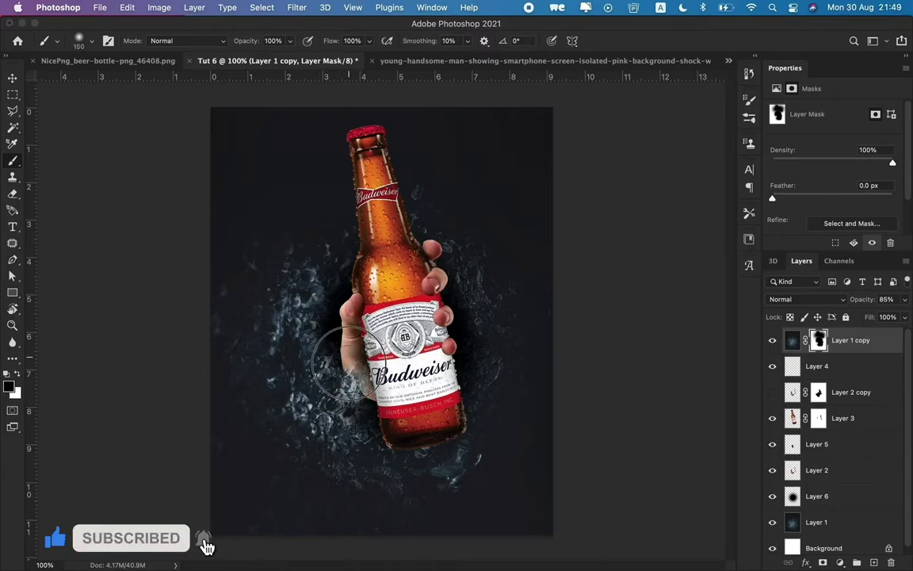
drag(261, 41, 245, 42)
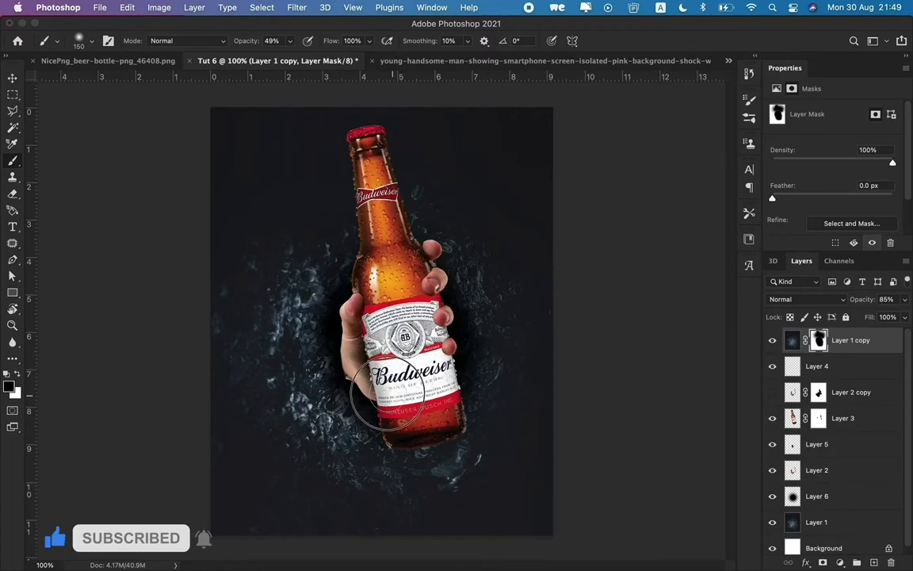
key(ctrl+plus)
key(super+space)
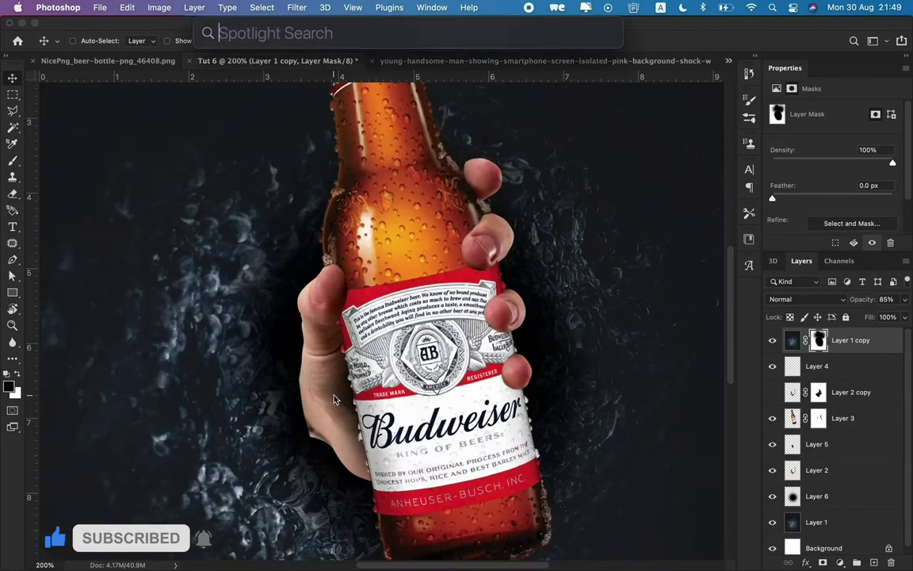
Mask Layer 2 and paint black at 100% brush opacity over the area left of the hand
key(Escape)
click(836, 468)
click(822, 563)
key(b)
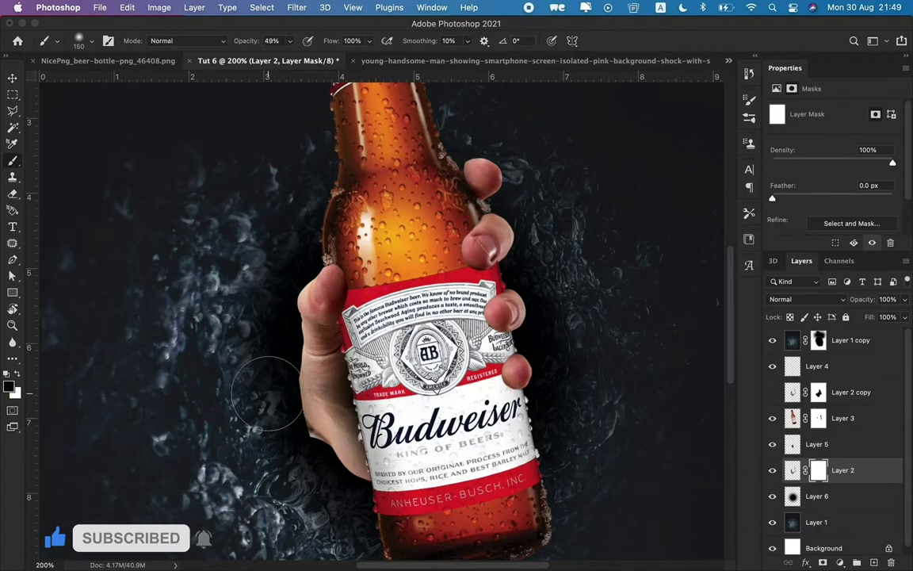
click(289, 40)
drag(289, 56, 323, 55)
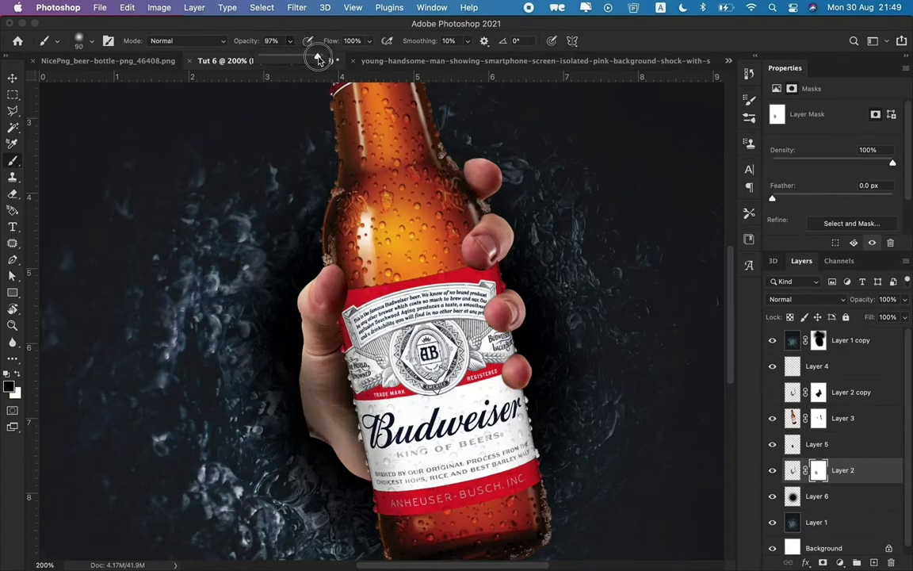
mouse_move(253, 349)
mouse_down()
mouse_move(293, 420)
mouse_move(262, 310)
mouse_up()
drag(261, 404, 254, 420)
key(super+minus)
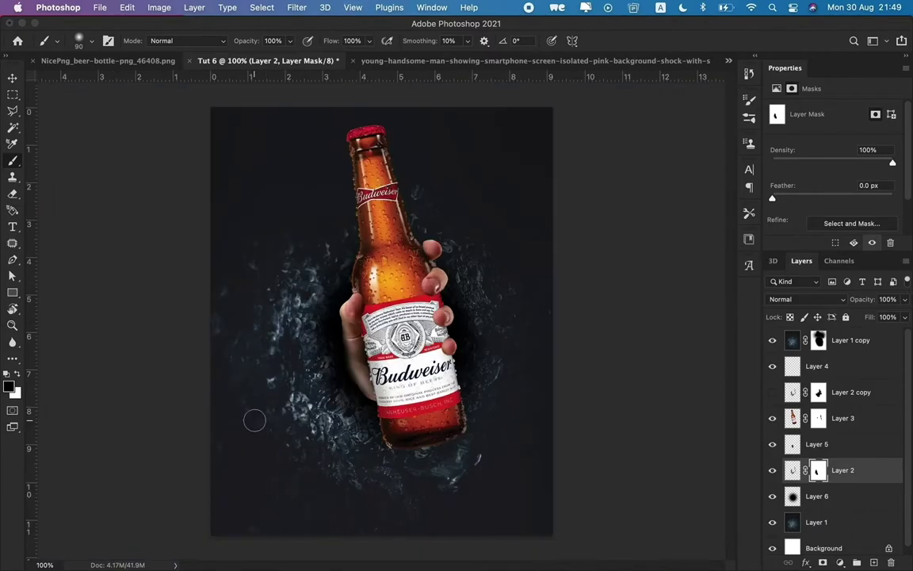
key(v)
click(194, 7)
mouse_move(233, 170)
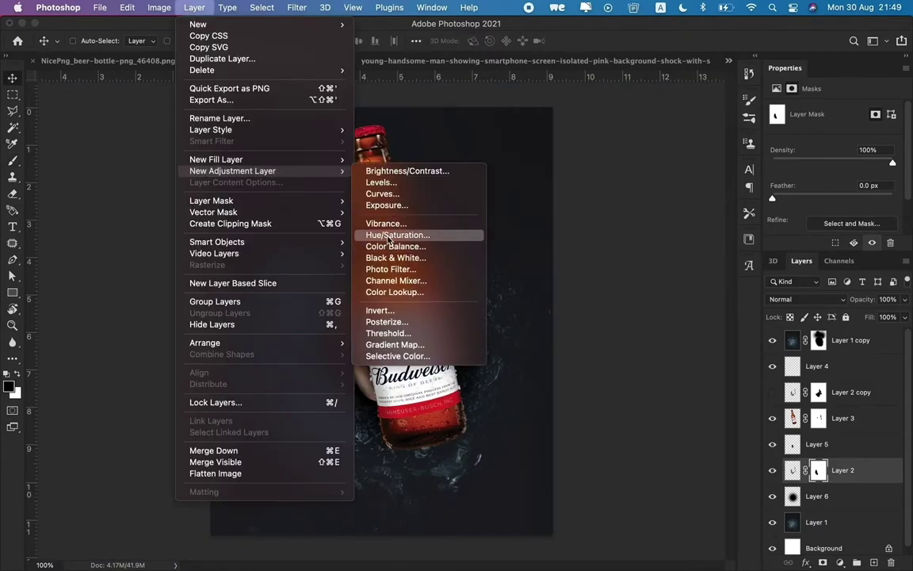
Add a Curves layer clipped to Layer 2, adjusting RGB, Green and Blue curves to warm the hand
click(386, 199)
click(636, 304)
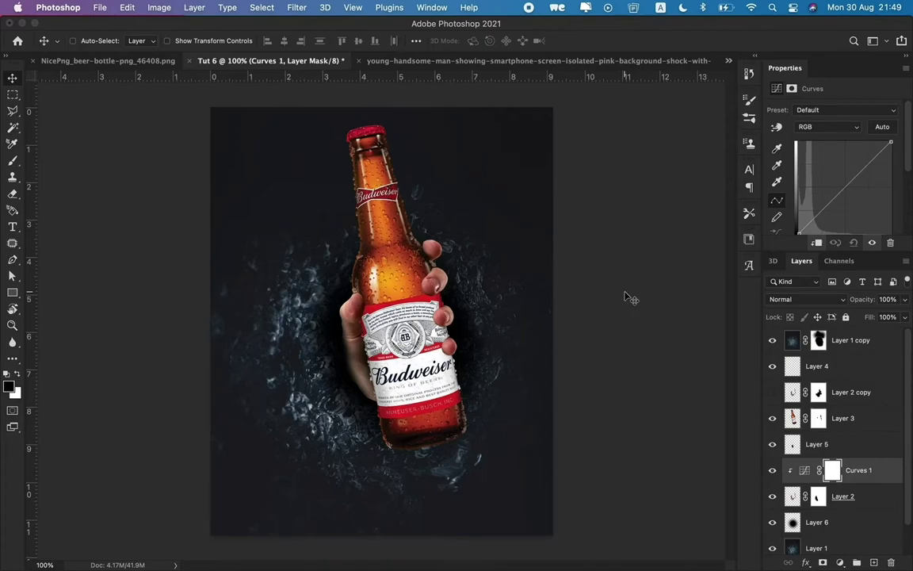
drag(816, 215, 817, 217)
click(859, 172)
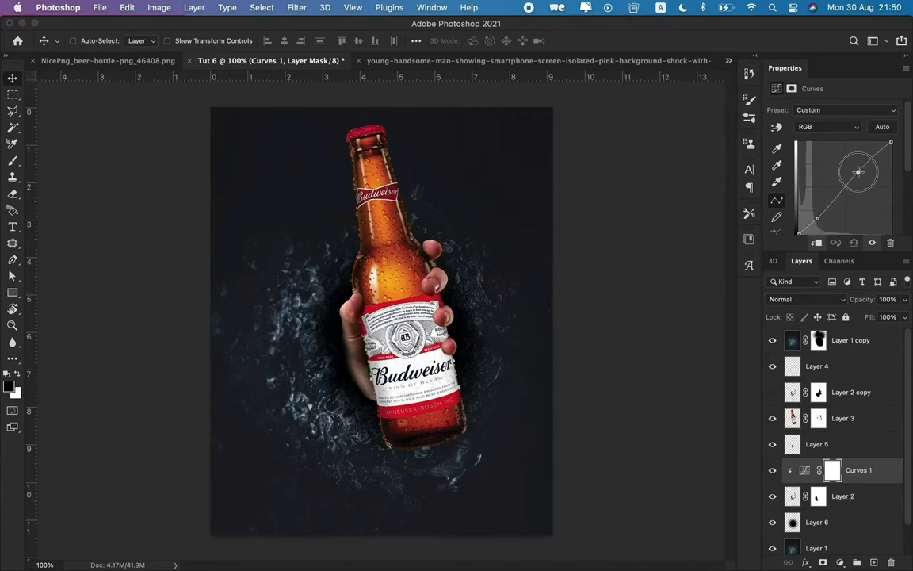
click(828, 127)
click(817, 149)
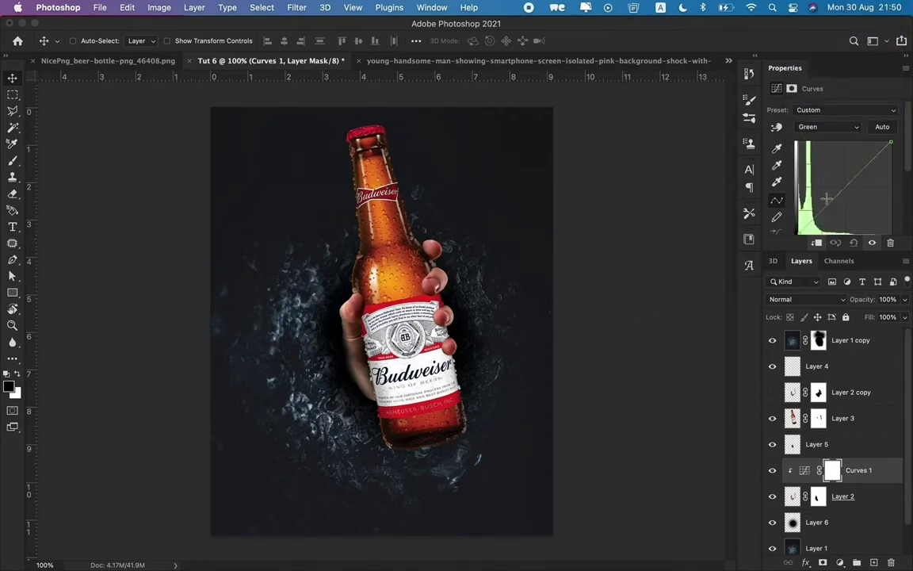
click(829, 204)
click(868, 163)
click(828, 126)
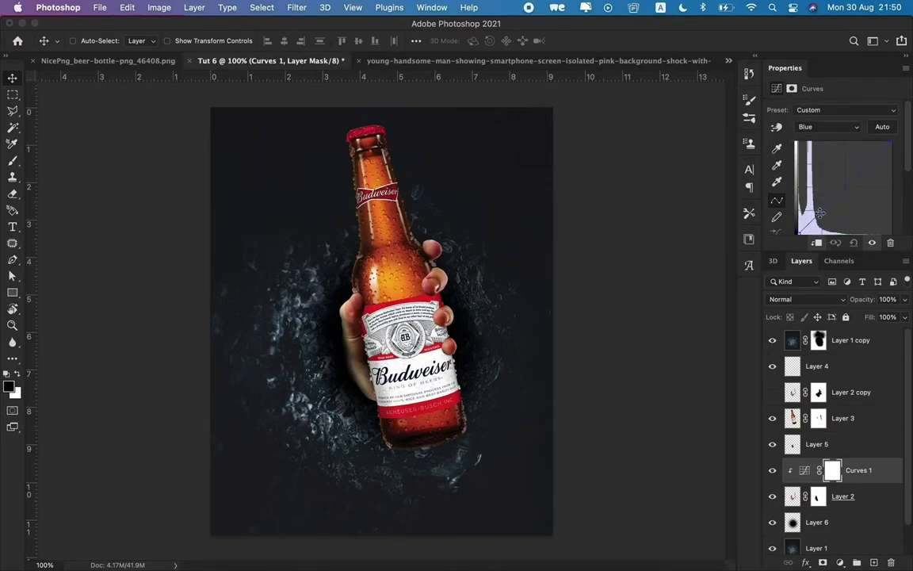
drag(807, 216, 819, 212)
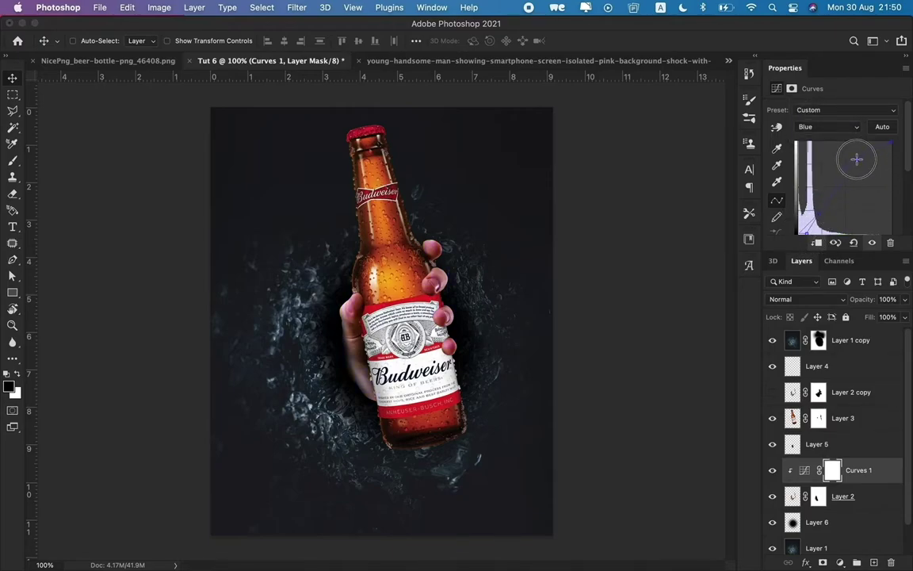
drag(872, 163, 863, 156)
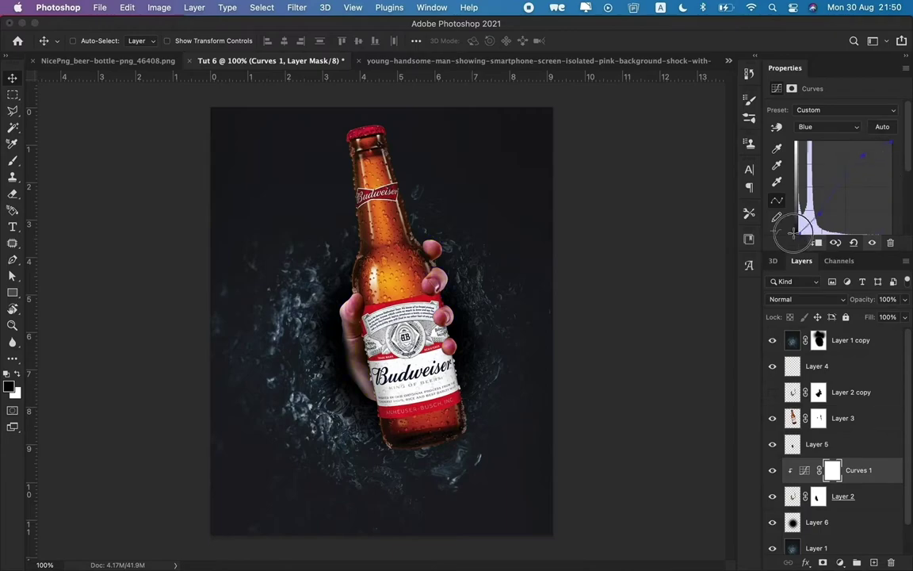
Add a clipped Color Balance layer, adjusting midtones and pushing shadows toward blue
click(195, 7)
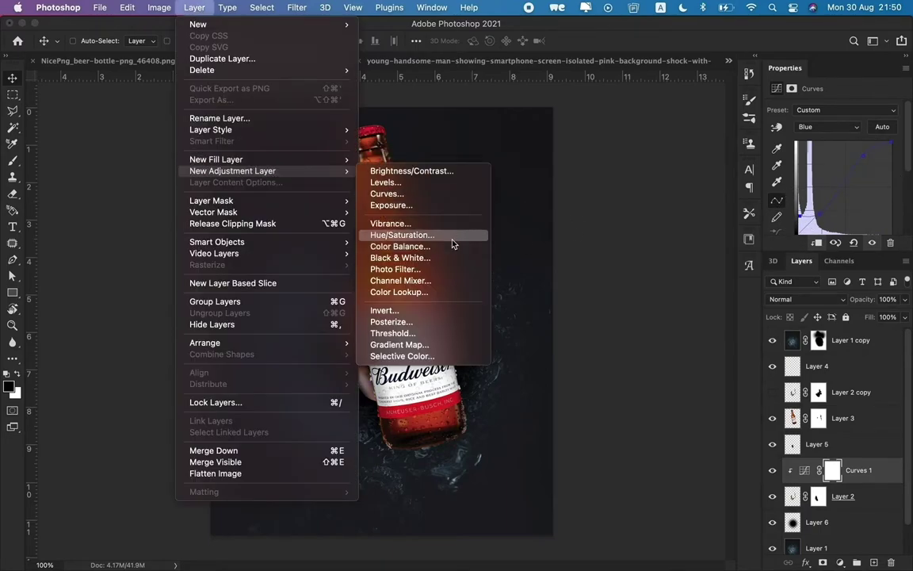
click(388, 239)
click(626, 309)
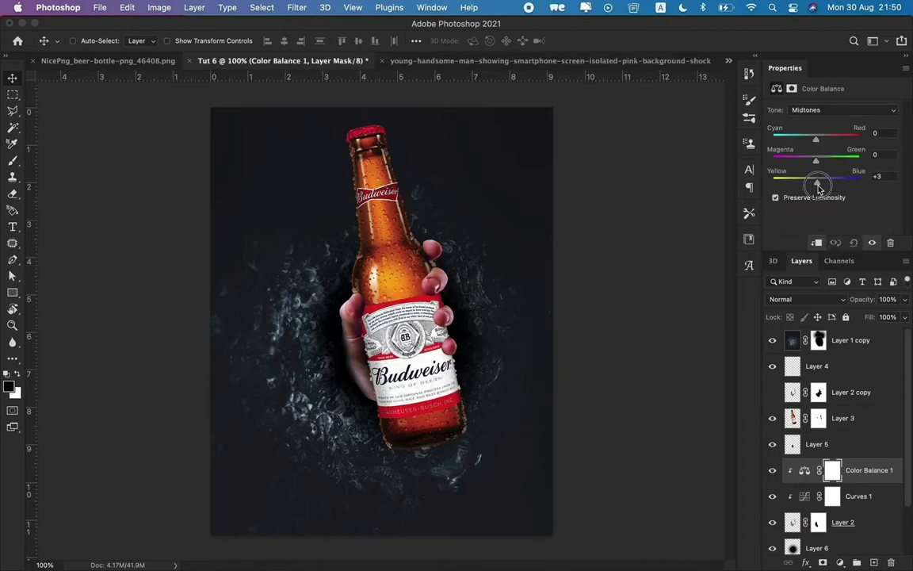
mouse_move(815, 139)
mouse_down()
mouse_move(800, 141)
mouse_move(821, 141)
mouse_up()
click(825, 109)
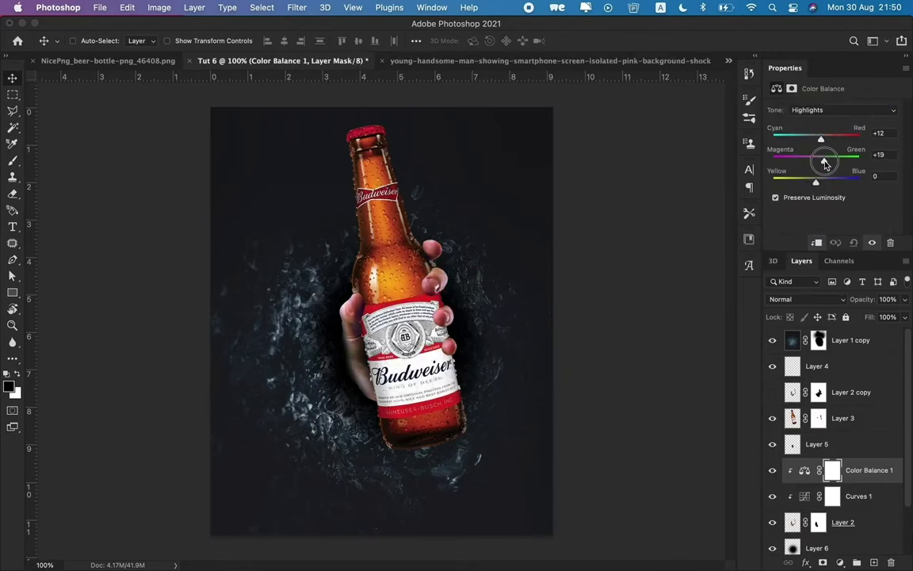
click(827, 111)
click(816, 95)
click(817, 110)
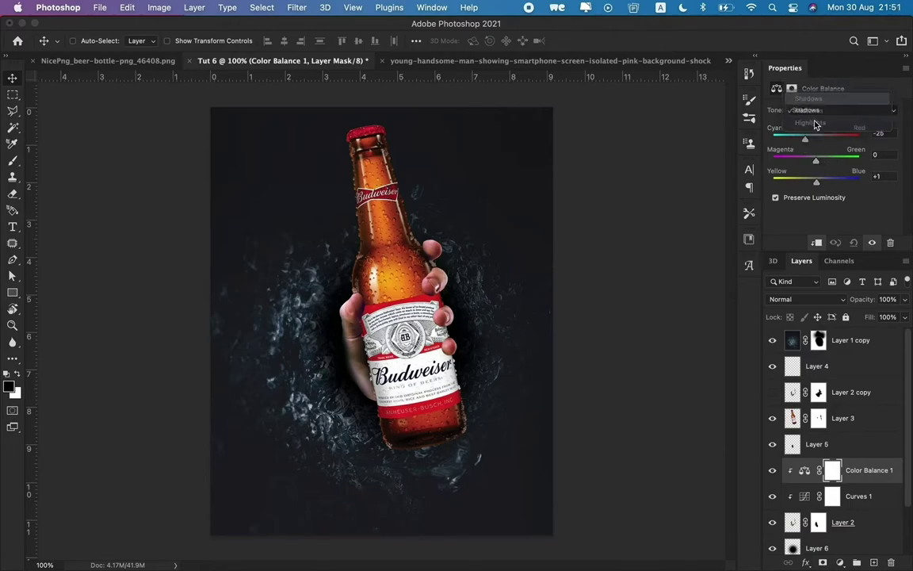
drag(815, 182, 827, 183)
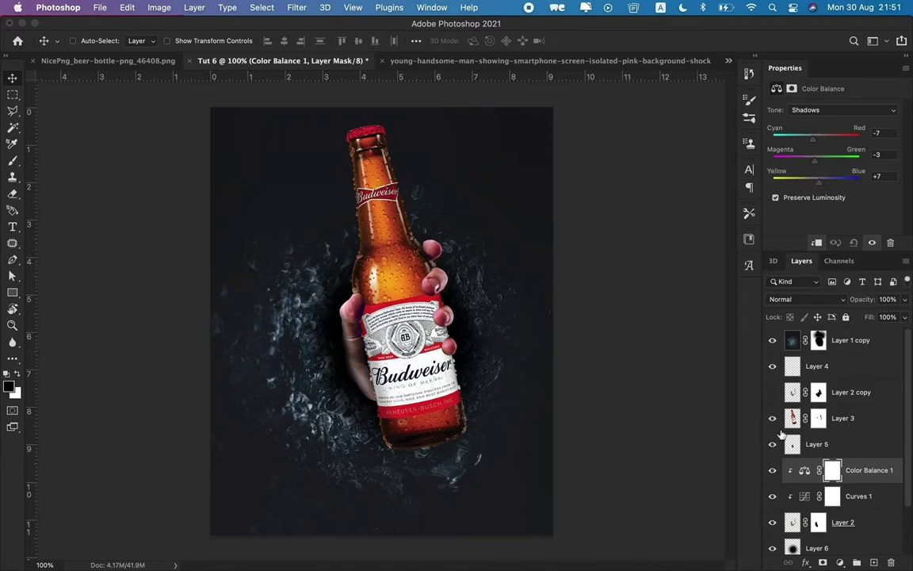
Paint out leftover area near the hand on Layer 2's mask
click(818, 522)
key(b)
drag(363, 397, 361, 409)
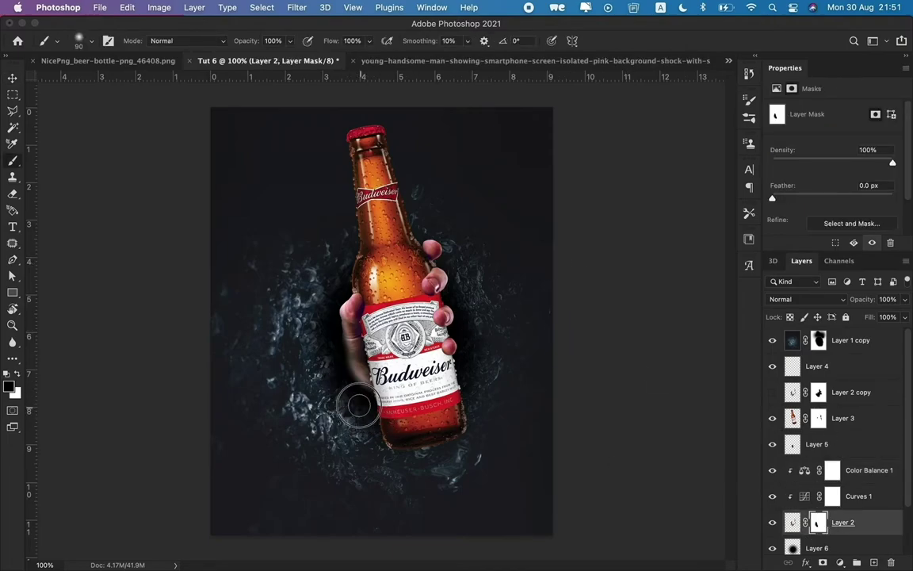
key(v)
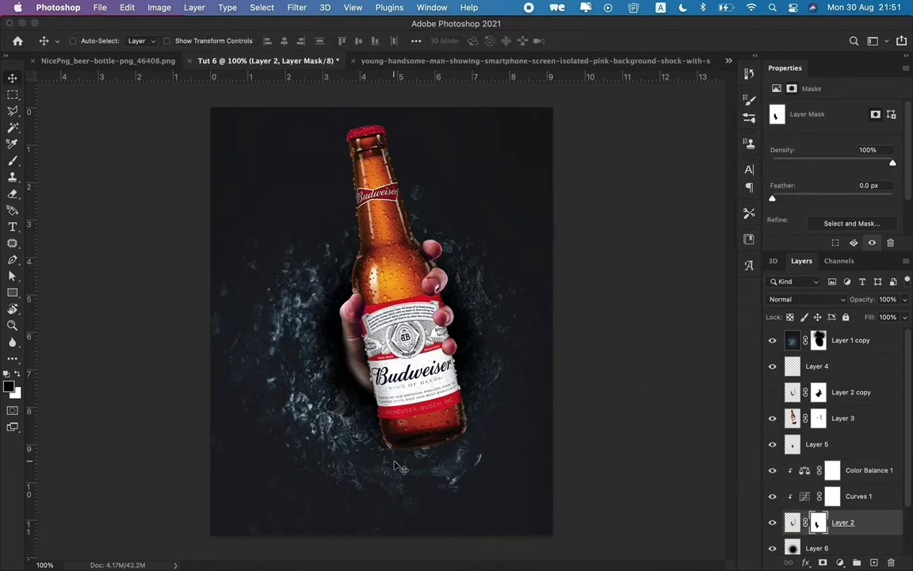
scroll(832, 435, down, 2)
scroll(833, 436, up, 2)
scroll(832, 436, down, 2)
click(817, 515)
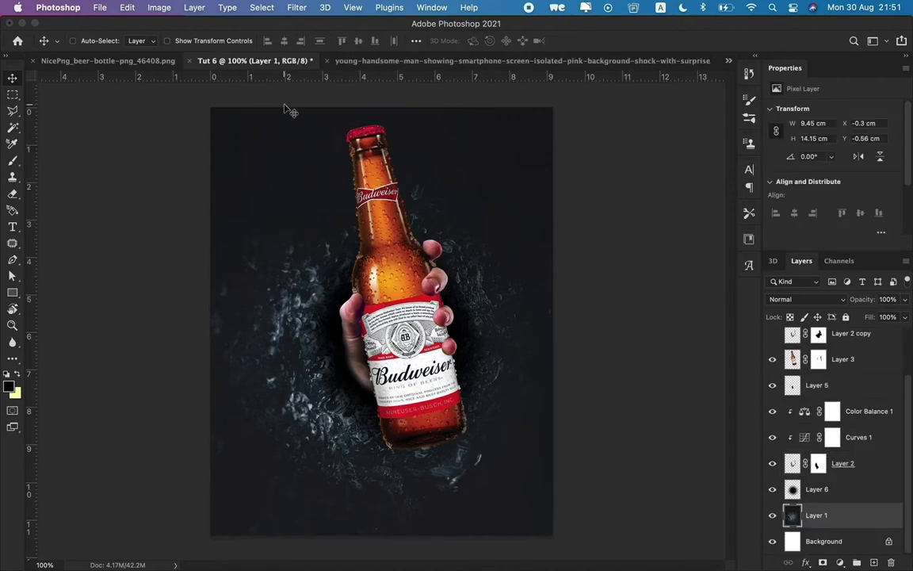
Add a Brightness/Contrast adjustment layer, then a new Curves adjustment layer
click(194, 7)
click(396, 171)
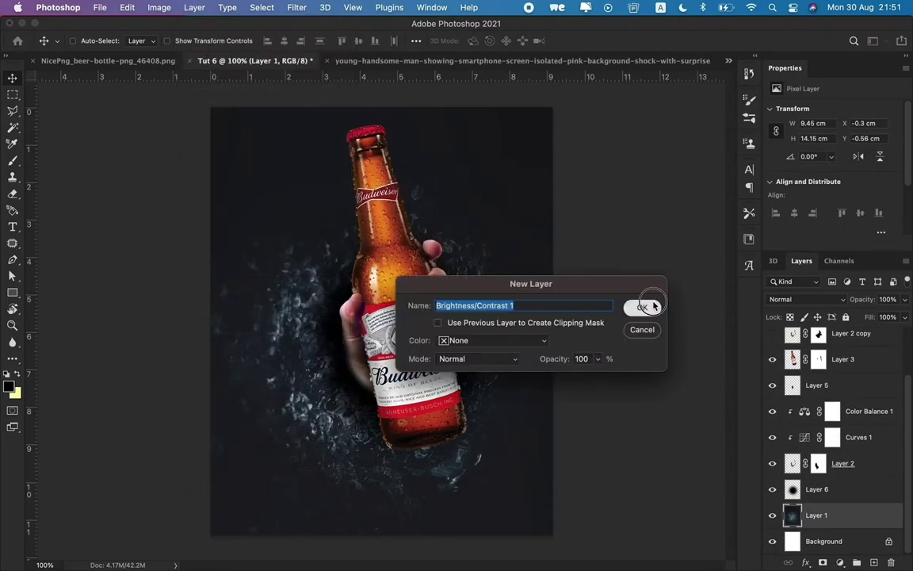
click(644, 304)
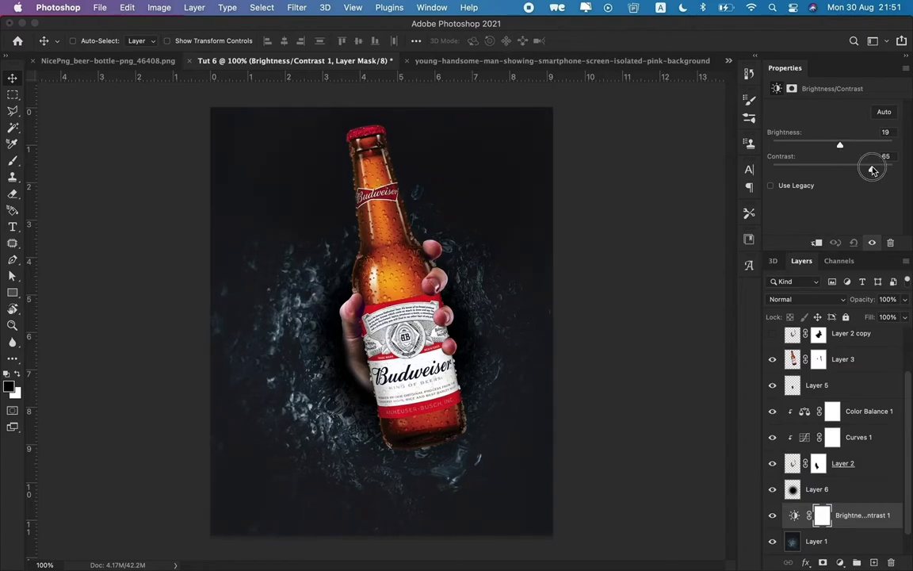
click(194, 7)
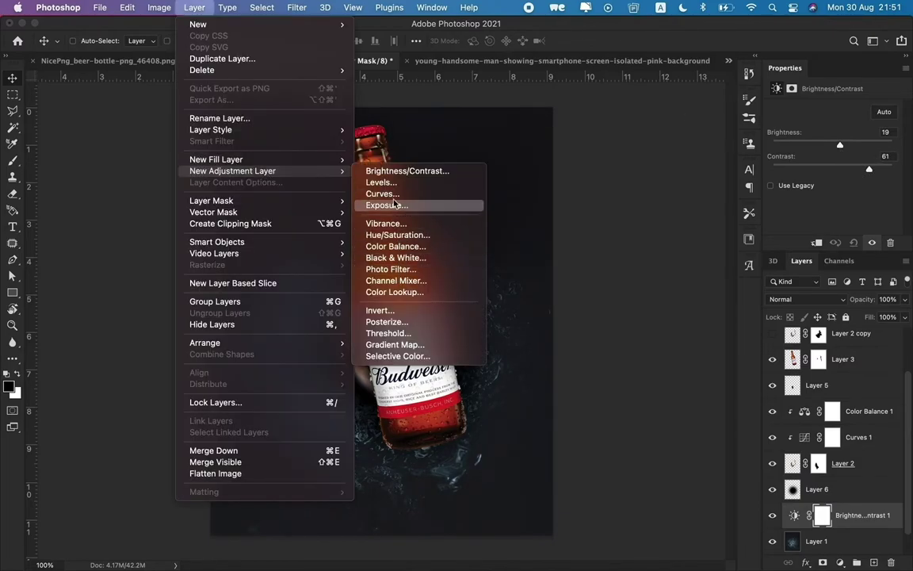
click(397, 198)
key(Return)
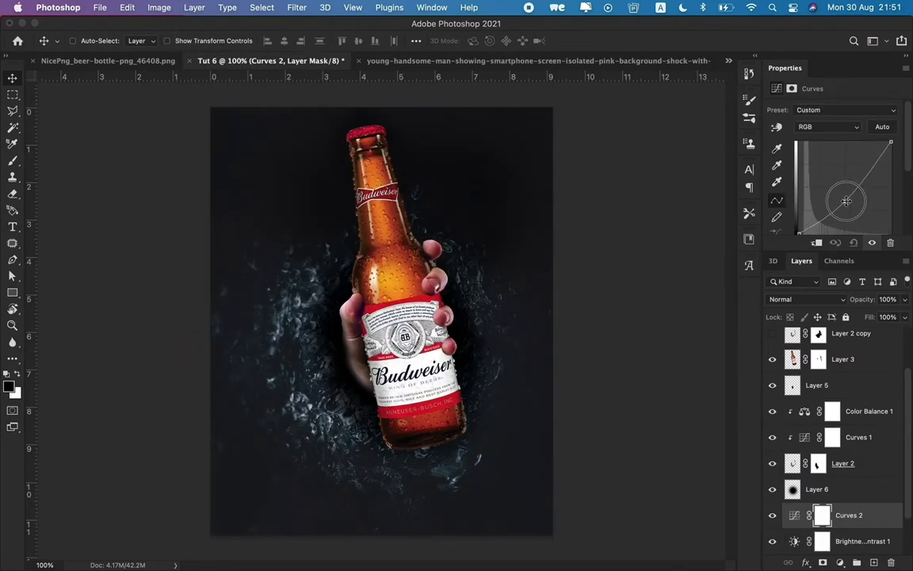
Pull the Blue channel curve down to reduce blue
click(851, 126)
click(824, 163)
mouse_move(839, 192)
mouse_down()
mouse_move(829, 227)
mouse_move(835, 183)
mouse_up()
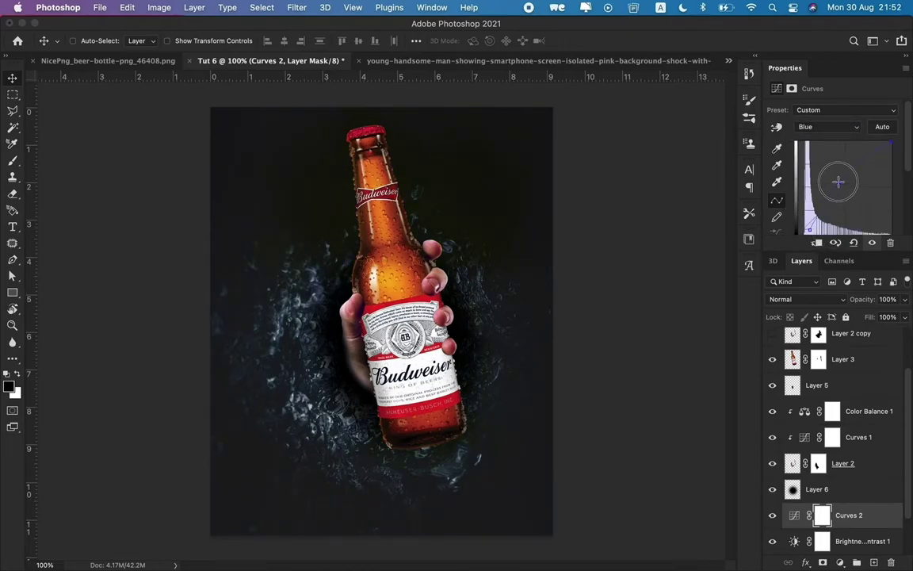
Raise the Red channel curve for a warmer, redder poster
click(844, 109)
click(828, 127)
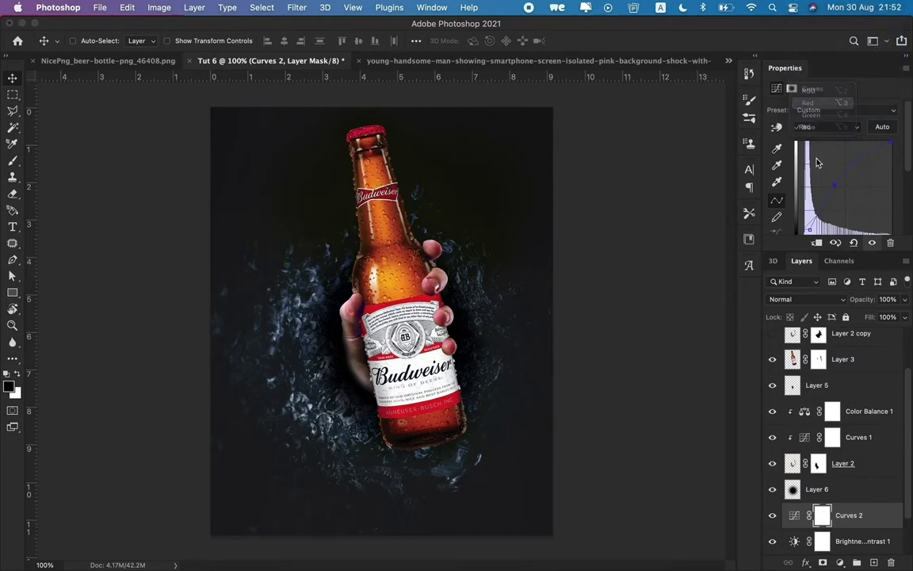
click(816, 101)
mouse_move(826, 210)
mouse_down()
mouse_move(809, 196)
mouse_move(814, 203)
mouse_up()
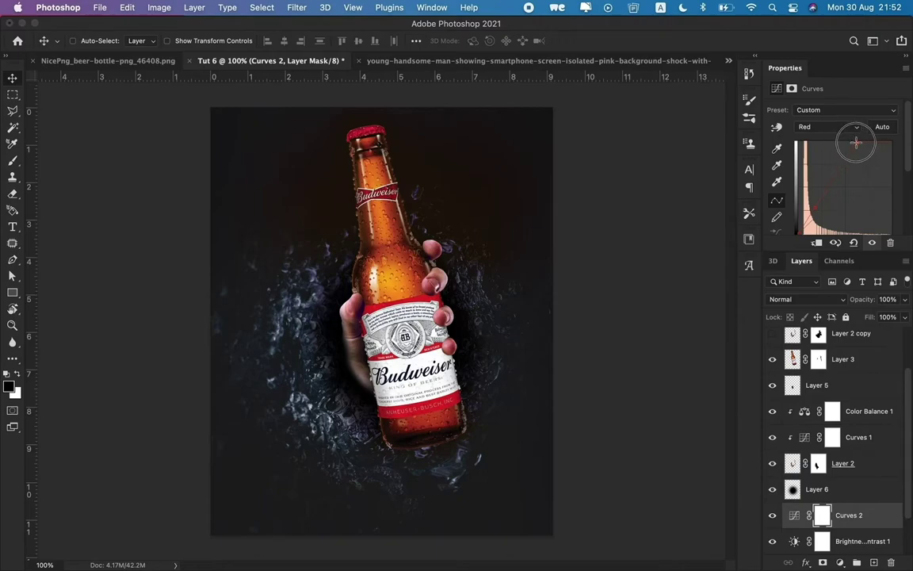
mouse_move(820, 209)
mouse_down()
mouse_move(813, 200)
mouse_move(808, 247)
mouse_up()
scroll(850, 359, up, 2)
click(851, 340)
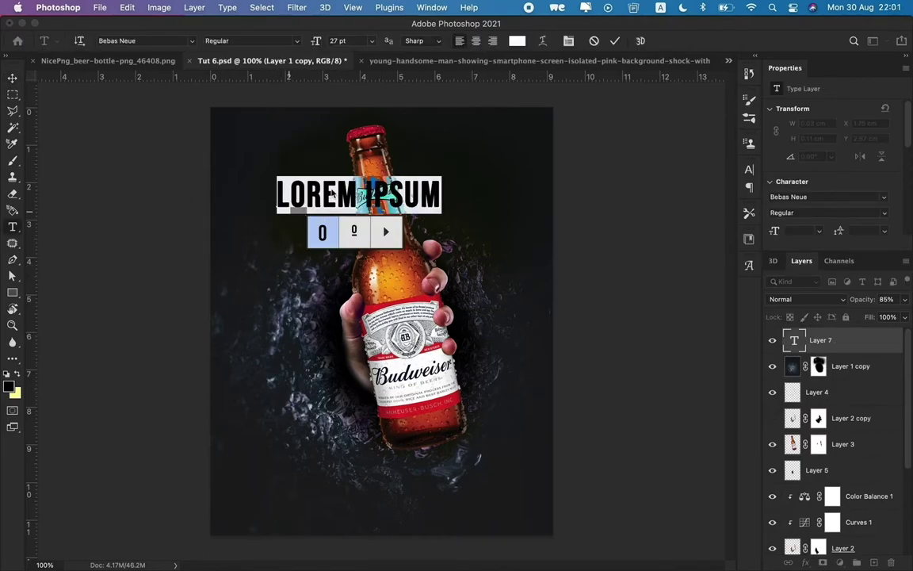
Type a white SAVE headline and enlarge it
text(SAVE)
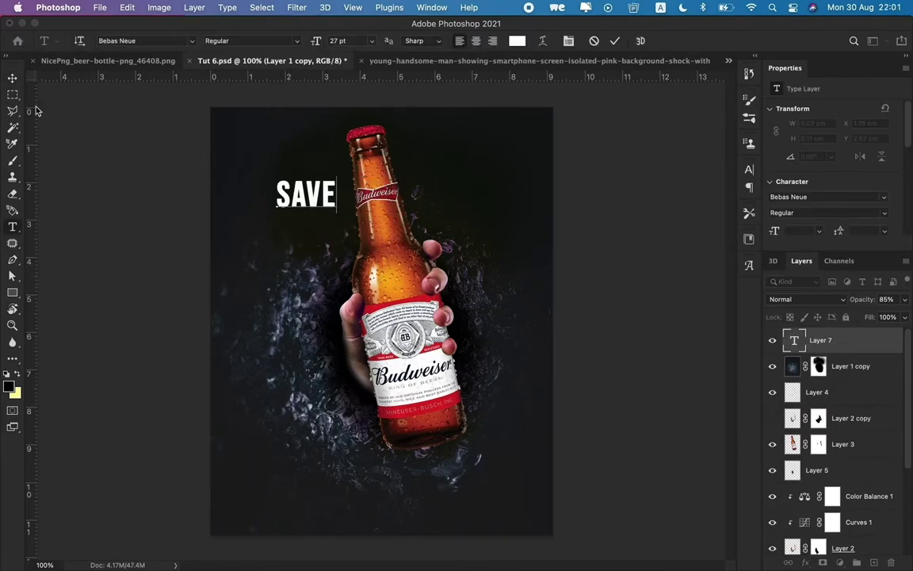
key(ctrl+Return)
key(ctrl+t)
drag(340, 213, 474, 300)
key(Return)
Place the SAVE layer just above Layer 6, move it up, and rotate and slant it
key(v)
key(ctrl+bracketleft)
key(ctrl+bracketleft)
key(ctrl+bracketleft)
key(ctrl+bracketleft)
key(ctrl+bracketleft)
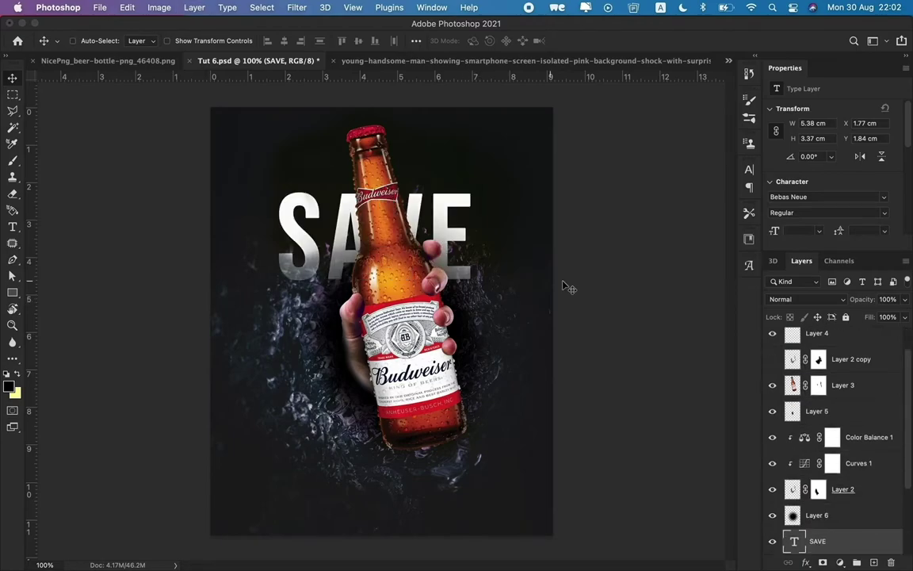
key(ctrl+bracketright)
mouse_move(504, 317)
mouse_down()
mouse_move(505, 252)
mouse_move(476, 230)
mouse_up()
key(ctrl+t)
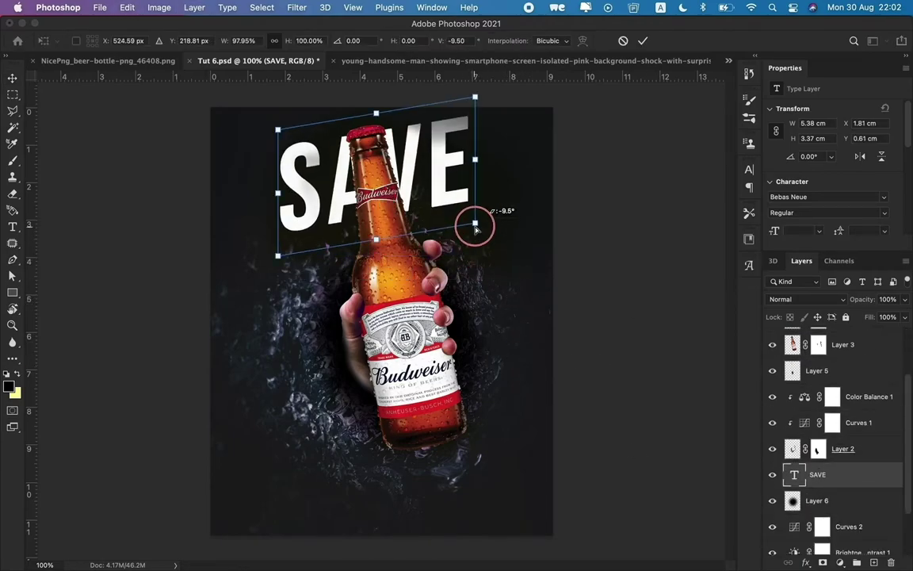
drag(279, 127, 271, 142)
key(Return)
Insert a gap between A and V so SA VE frames the bottle neck
key(t)
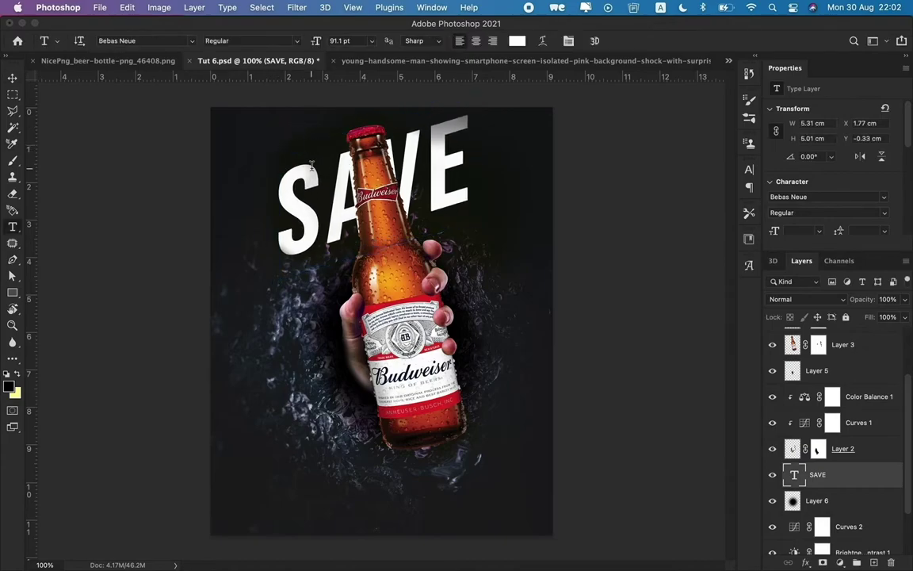
double_click(332, 201)
click(374, 198)
key(ctrl+Return)
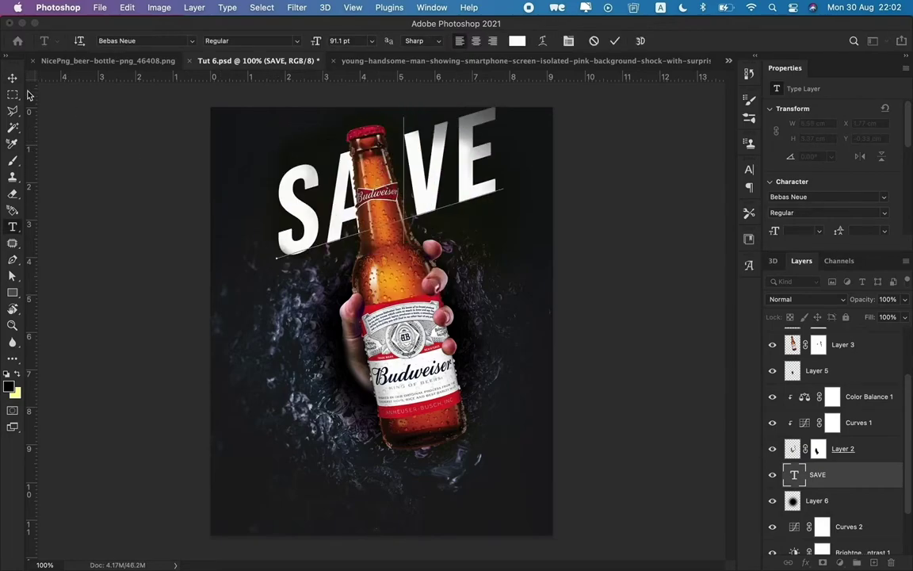
click(12, 77)
drag(452, 212, 464, 220)
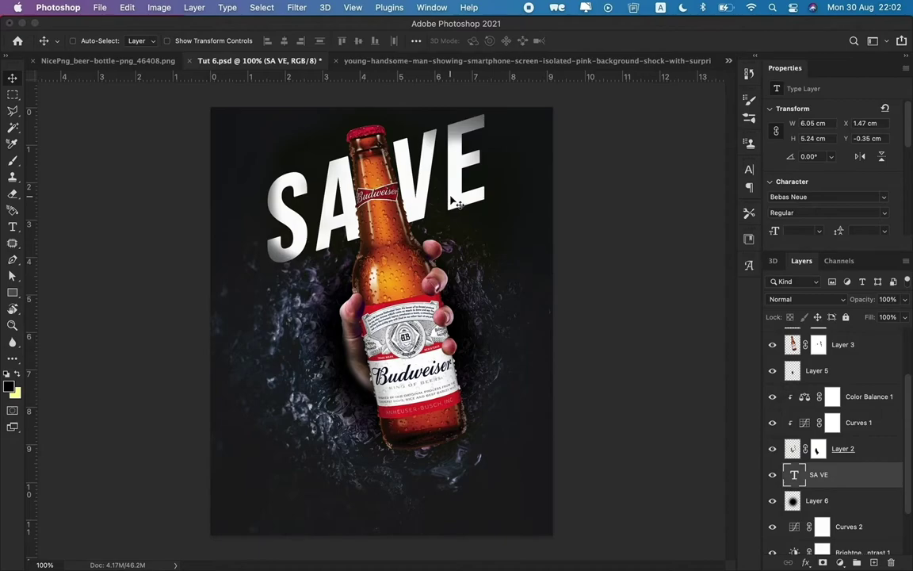
Select the Layer 1 copy mask with the Brush tool
scroll(844, 437, up, 3)
click(818, 340)
key(b)
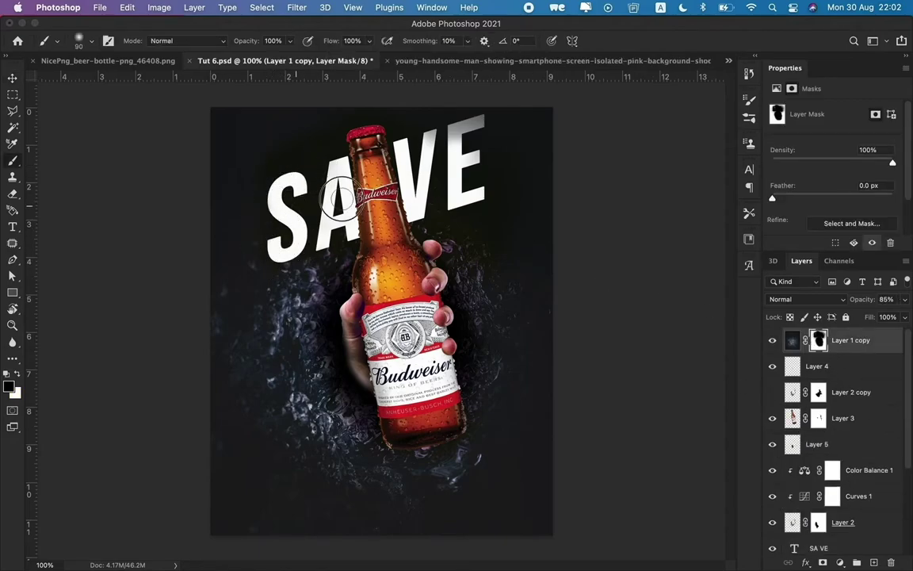
key(v)
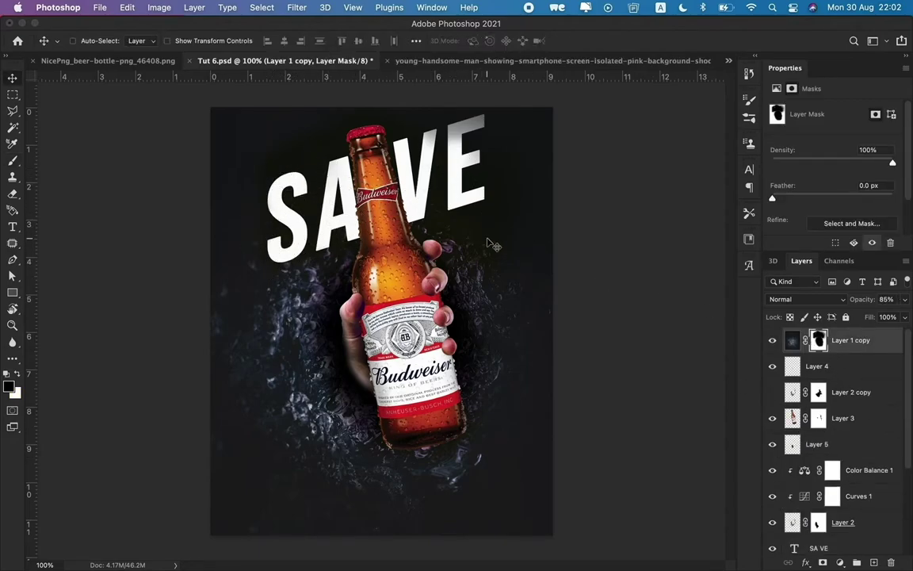
Duplicate the SA VE text slightly lower and select all of the copy's text
ctrl+click(382, 198)
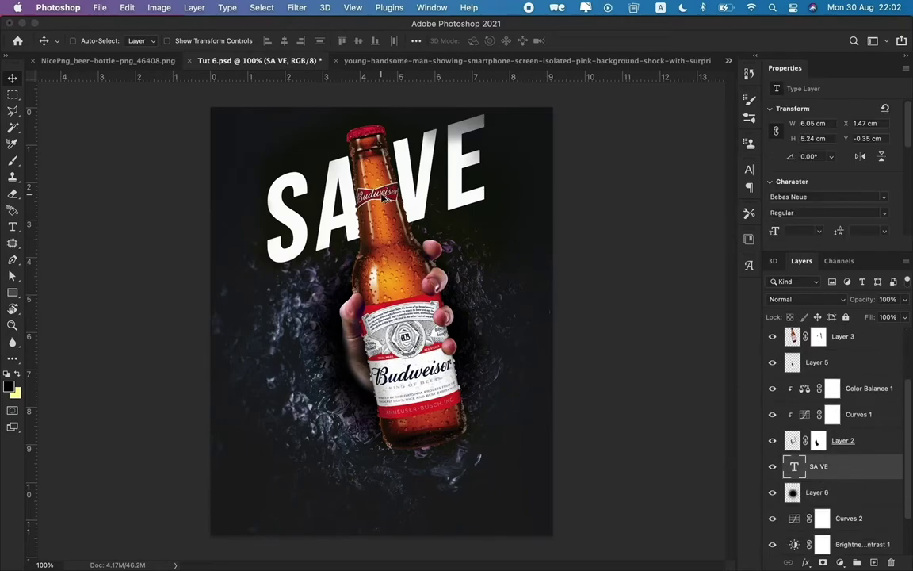
drag(383, 198, 386, 274)
key(t)
click(429, 231)
key(ctrl+a)
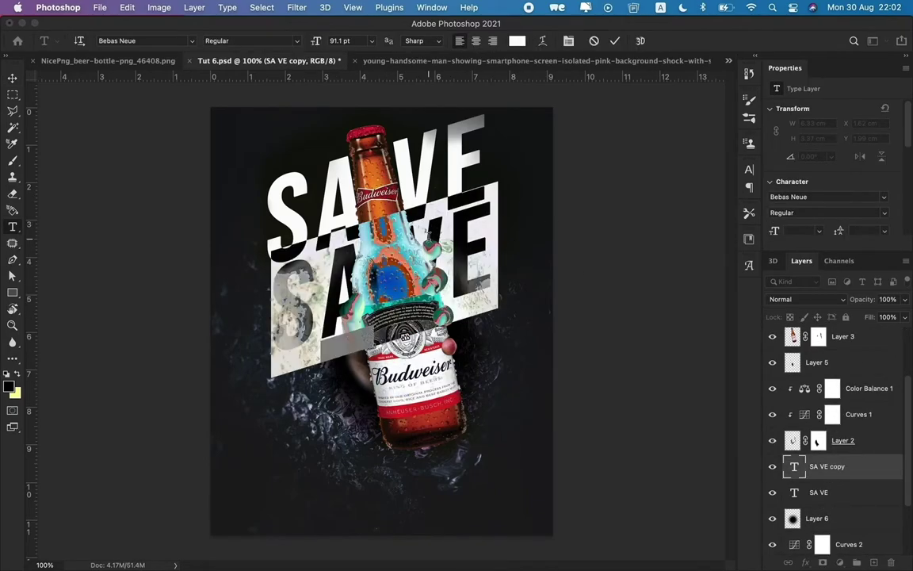
Retype the copy as THE and shrink it below SAVE
text(THE)
key(ctrl+Return)
key(v)
mouse_move(555, 176)
mouse_down()
mouse_move(515, 204)
mouse_move(511, 253)
mouse_move(509, 236)
mouse_up()
key(Return)
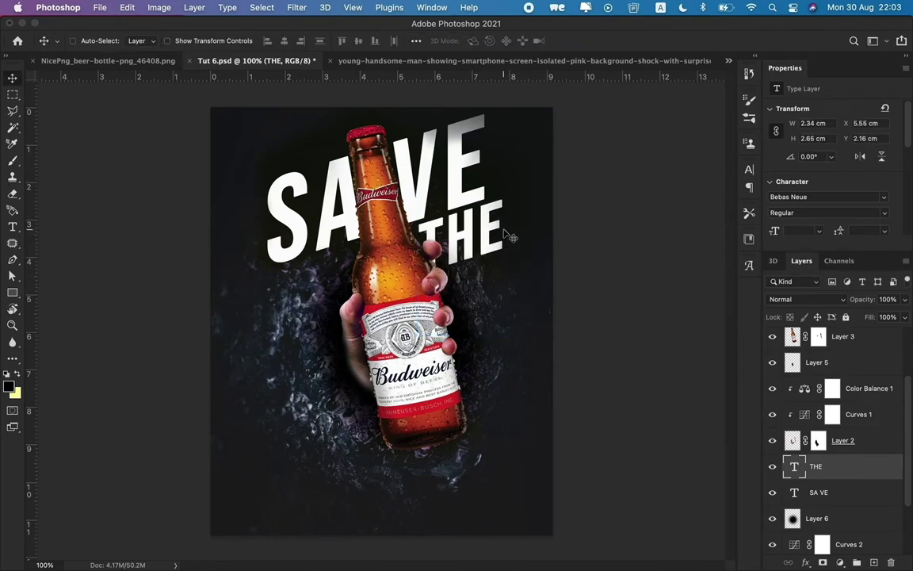
Select the Layer 1 copy mask with the Brush tool for painting
scroll(832, 397, up, 3)
click(818, 340)
key(b)
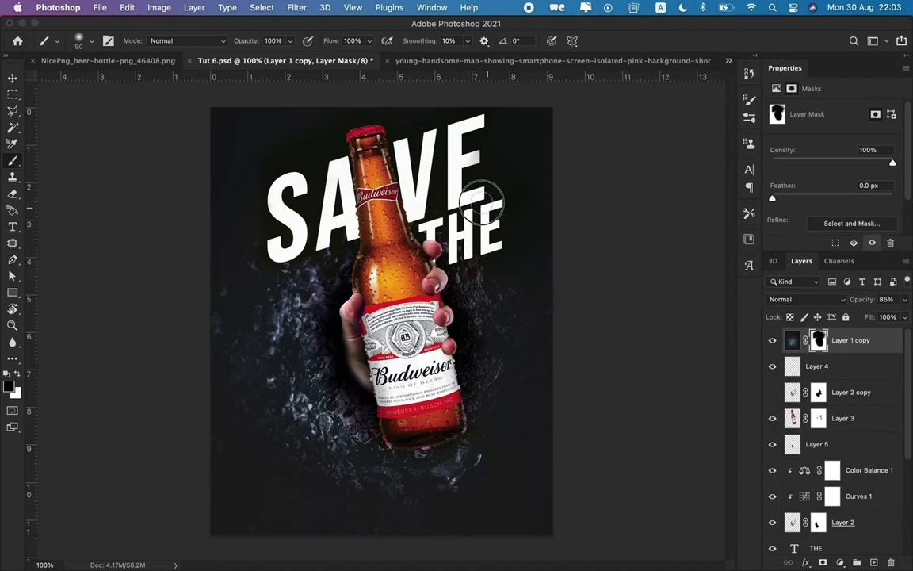
key(v)
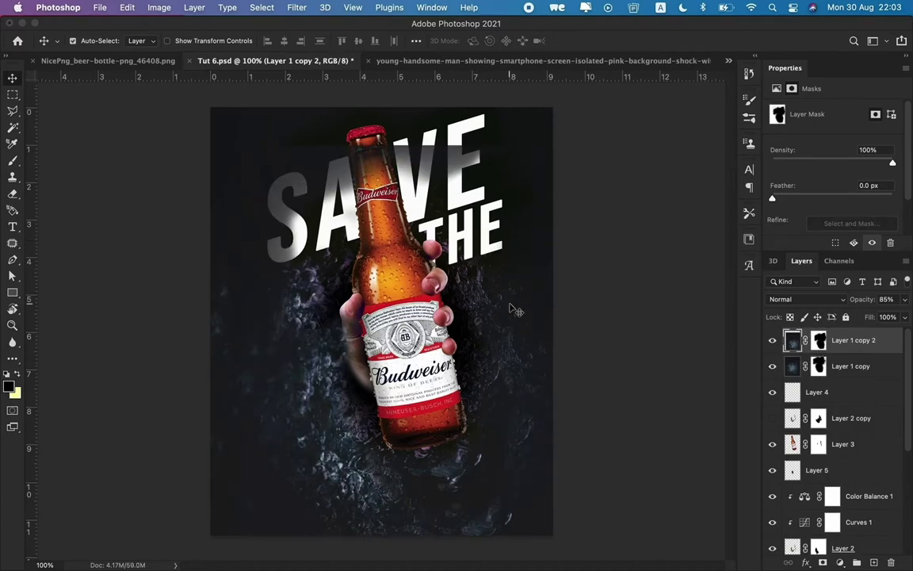
Duplicate THE lower and to the right, moving the copy to the top of the stack
scroll(840, 444, down, 5)
click(816, 416)
drag(472, 236, 508, 295)
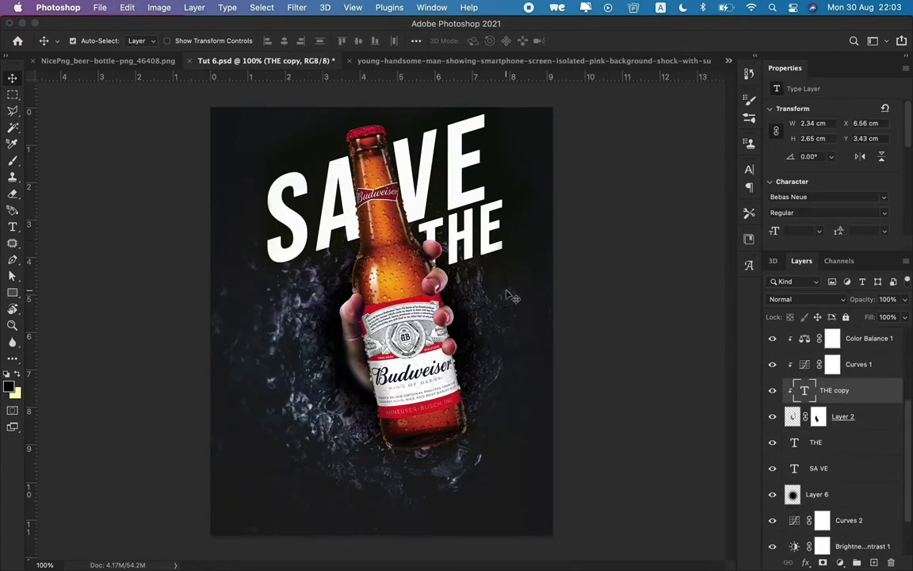
key(ctrl+shift+bracketright)
Retype the THE copy as KING and tighten its letter spacing
double_click(492, 289)
text(KI)
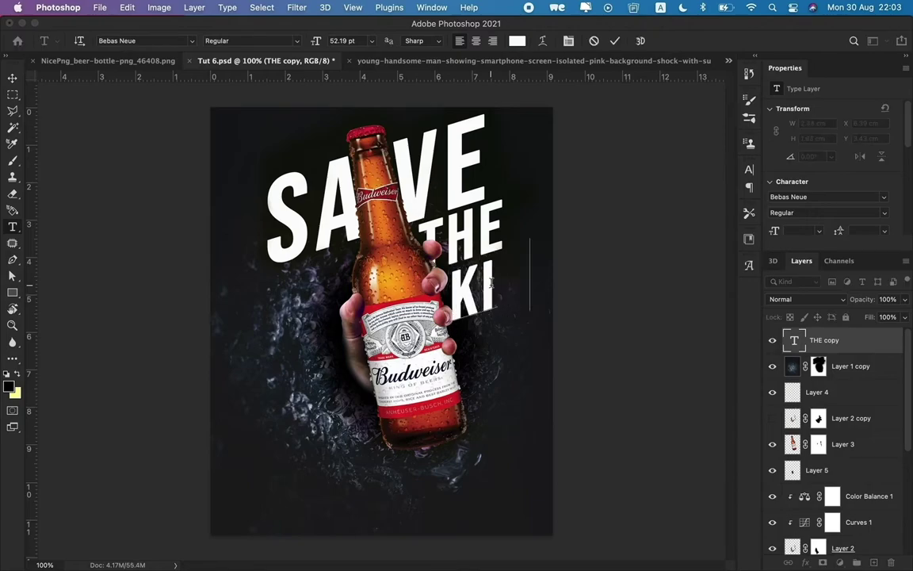
text(NG)
click(12, 77)
double_click(536, 279)
key(alt+Left)
key(alt+Left)
key(alt+Left)
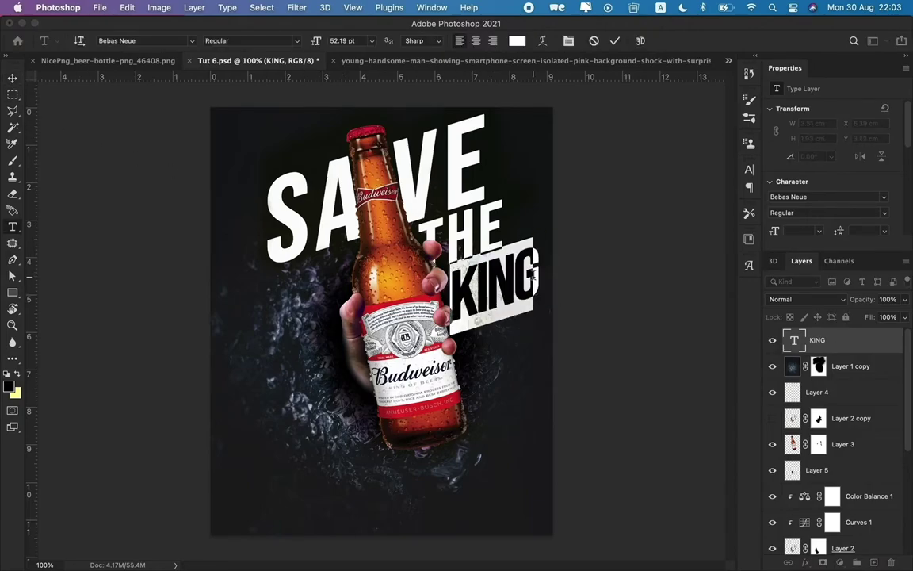
Enlarge KING and move it down the stack behind the bottle, below THE
key(ctrl+t)
key(Return)
mouse_move(450, 334)
mouse_down()
mouse_move(420, 364)
mouse_move(436, 351)
mouse_up()
key(ctrl+t)
key(Return)
key(ctrl+bracketleft)
key(ctrl+bracketleft)
key(ctrl+bracketleft)
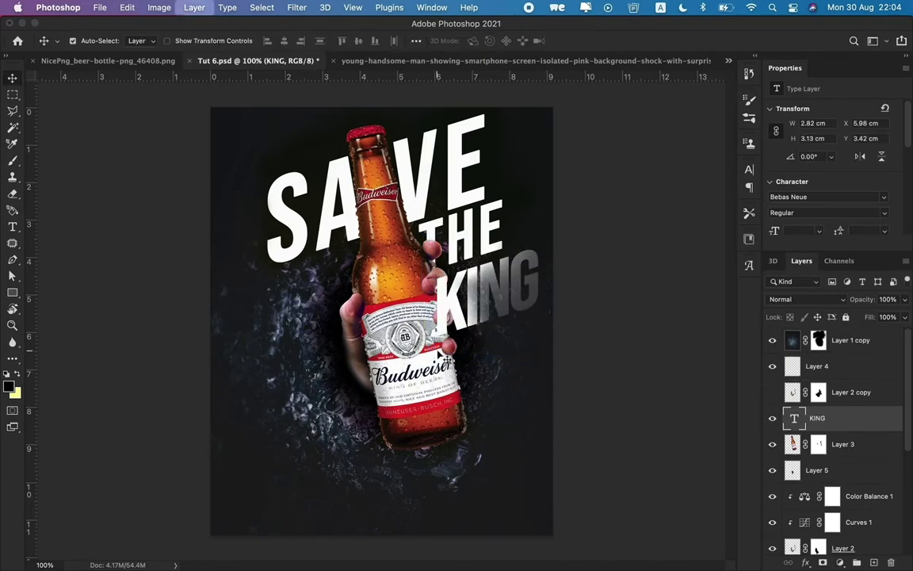
key(ctrl+bracketleft)
key(ctrl+bracketleft)
key(ctrl+bracketleft)
Paint on the Layer 1 copy mask to clear the splash behind KING
click(818, 340)
key(b)
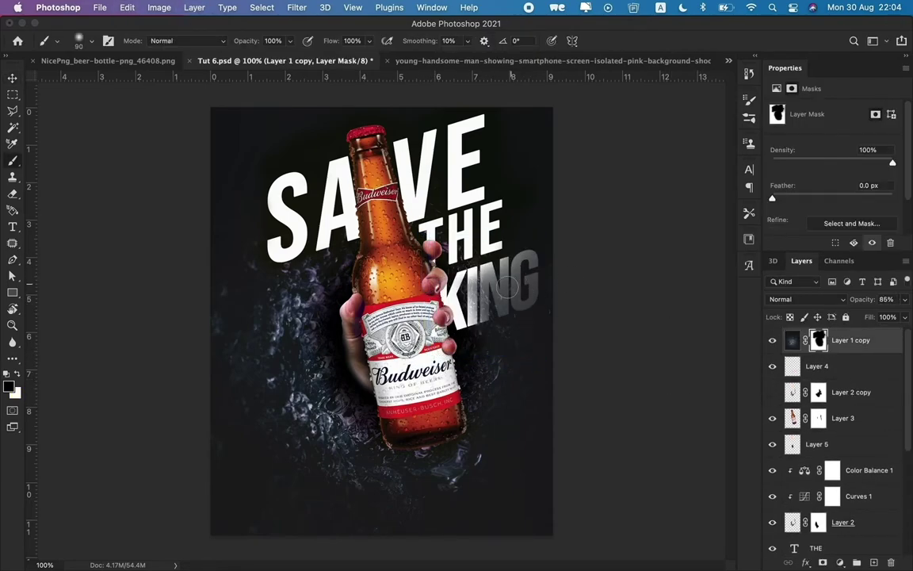
drag(413, 277, 476, 252)
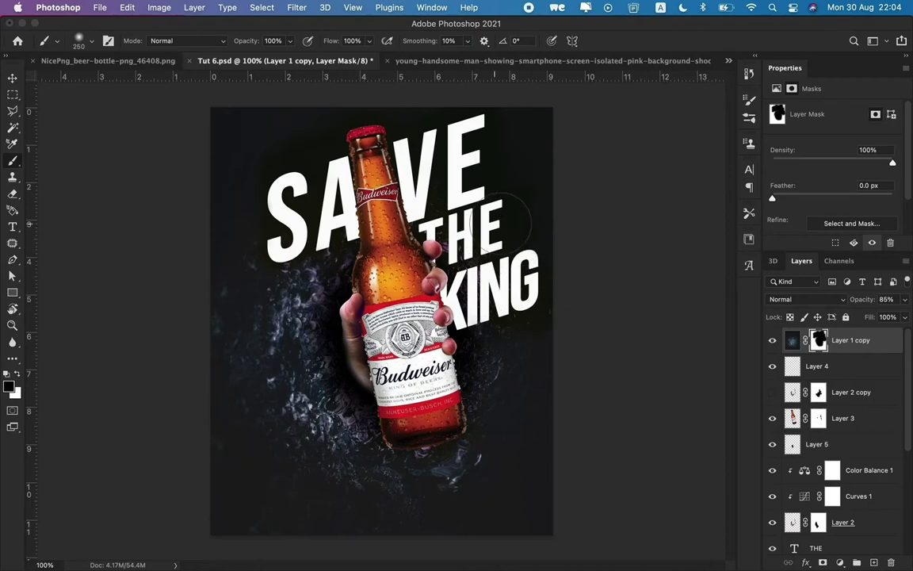
Tighten THE's letter spacing and nudge it slightly right
key(t)
double_click(492, 218)
key(alt+Left)
key(alt+Left)
key(alt+Left)
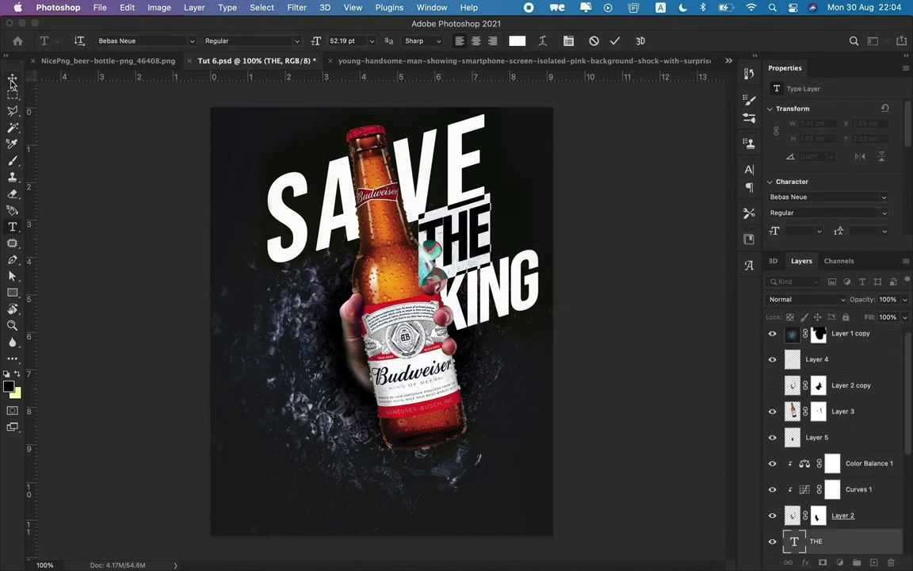
click(12, 78)
drag(519, 227, 534, 231)
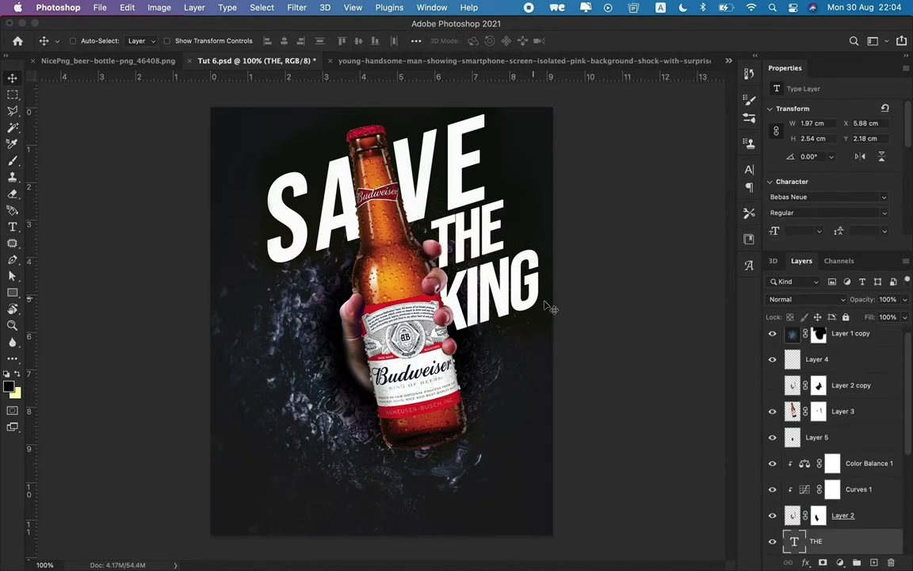
Select the bottle and hand layers (Layers 1, 2, 4, 6) and shift them slightly down-left
click(841, 515)
shift+click(828, 366)
mouse_move(534, 378)
mouse_down()
mouse_move(525, 384)
mouse_move(537, 381)
mouse_up()
scroll(825, 475, down, 5)
ctrl+click(823, 504)
scroll(838, 513, down, 3)
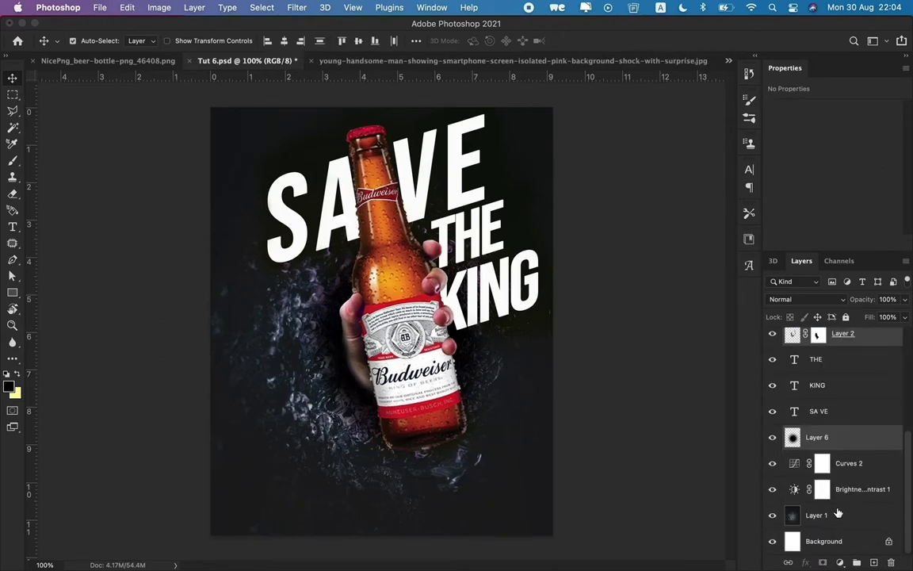
ctrl+click(838, 517)
drag(578, 366, 571, 368)
key(ctrl+z)
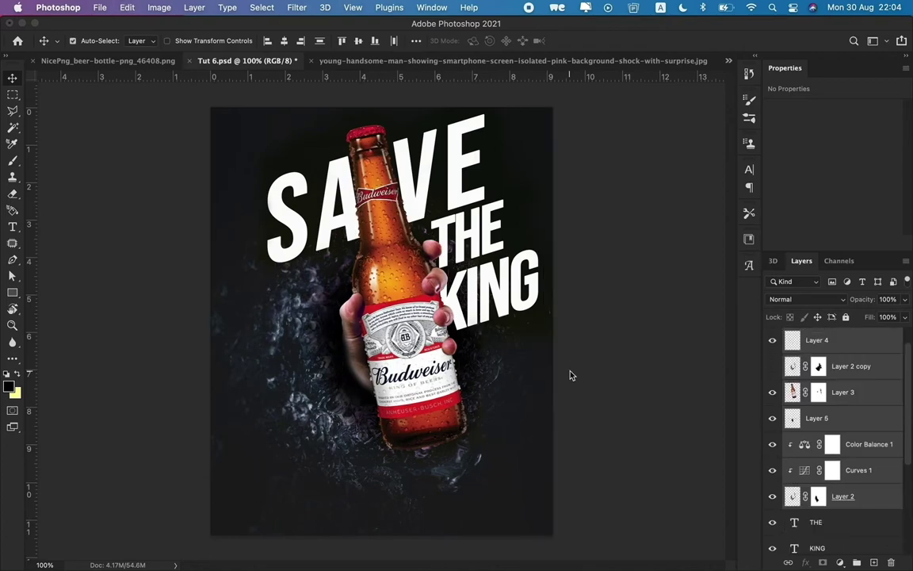
drag(517, 354, 511, 356)
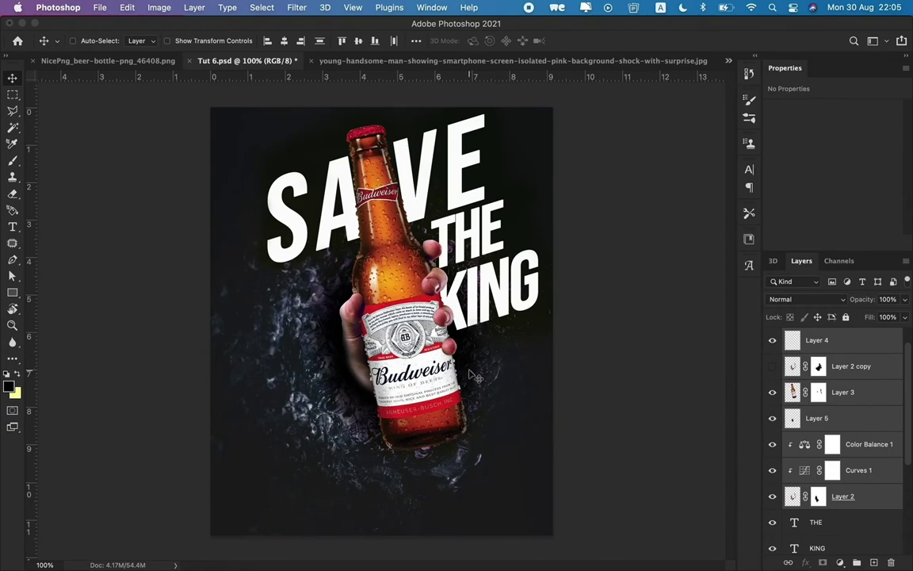
drag(474, 376, 465, 372)
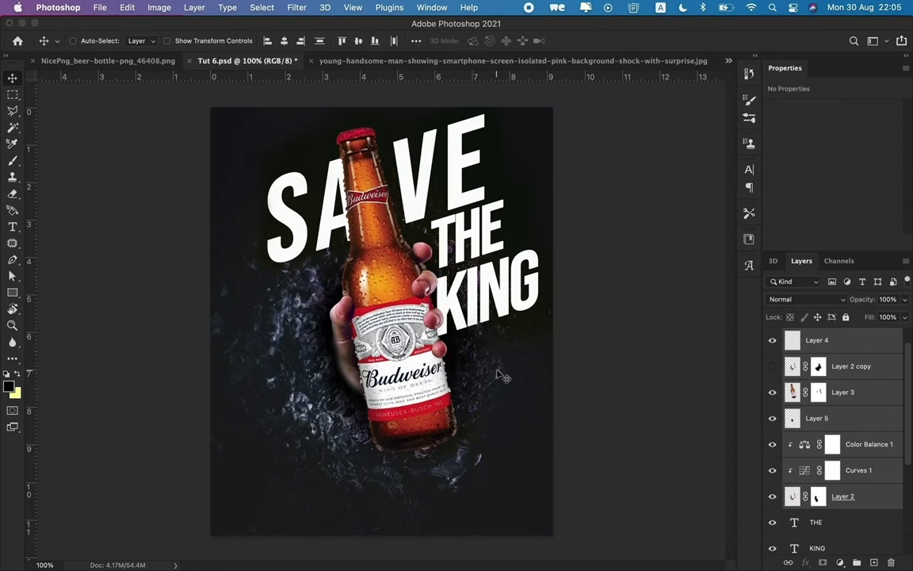
Try a red colour on KING, then undo it to keep the text white
key(ctrl+t)
key(Return)
key(t)
double_click(487, 285)
click(517, 40)
click(715, 257)
click(673, 259)
click(715, 267)
click(869, 233)
key(ctrl+Return)
key(v)
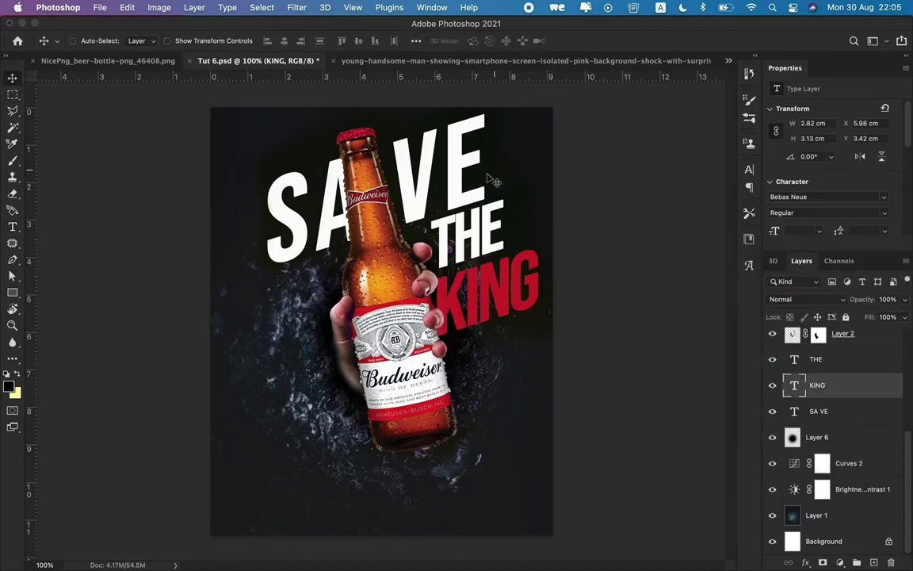
key(ctrl+z)
key(ctrl+z)
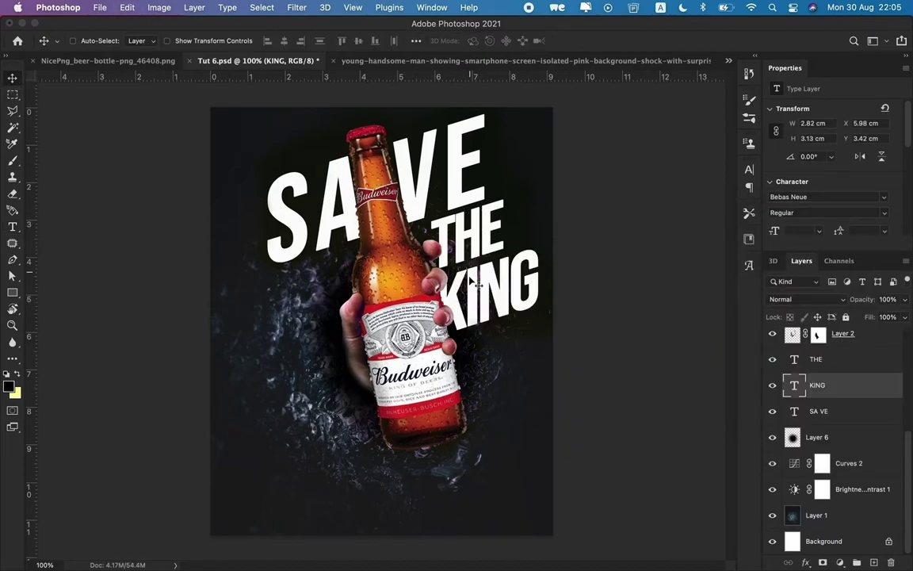
Reselect the bottle and hand layers and move them slightly left and down
click(833, 440)
scroll(833, 443, up, 5)
click(836, 493)
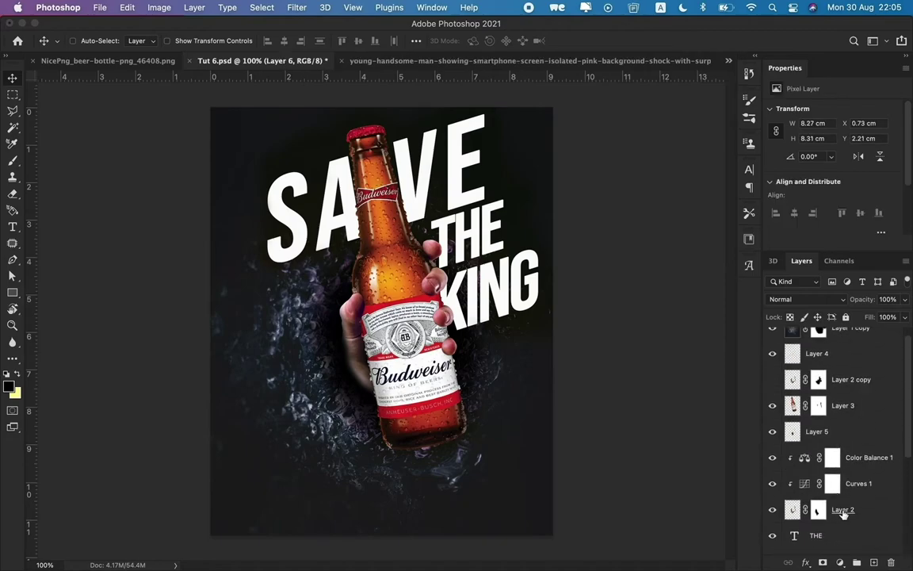
shift+click(861, 408)
drag(468, 346, 470, 365)
Shift KING slightly left, nudge SAVE left and down, and select the Layer 1 copy mask
ctrl+click(448, 253)
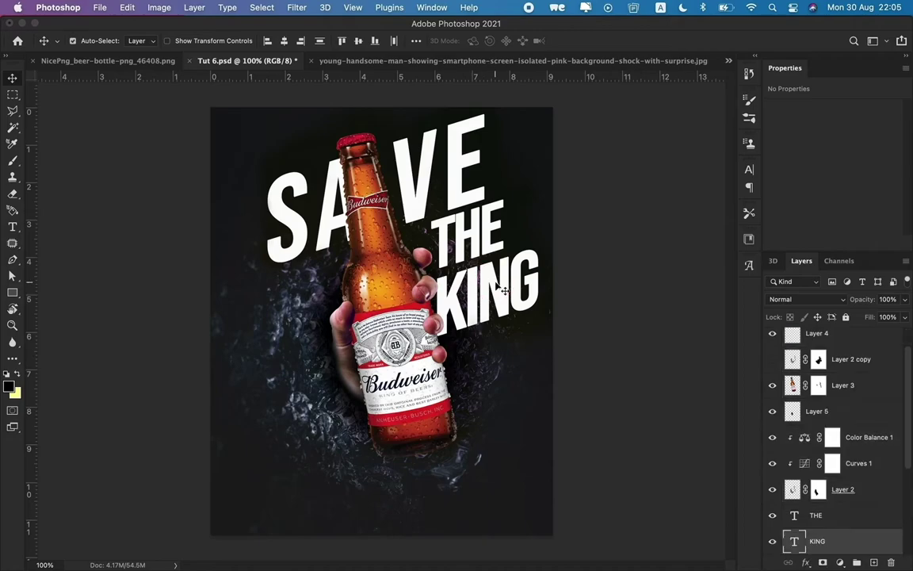
drag(523, 269, 517, 290)
ctrl+click(495, 230)
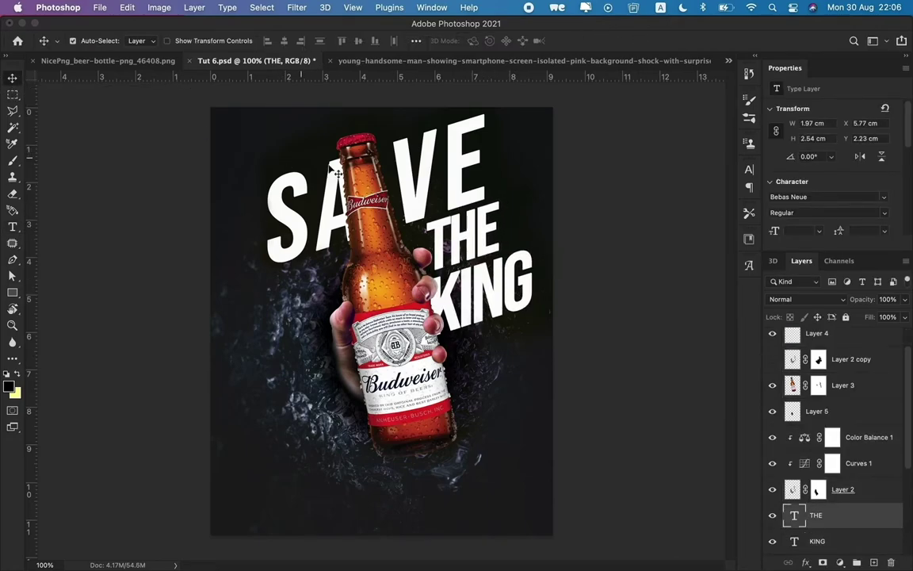
drag(430, 206, 420, 210)
scroll(834, 394, up, 2)
click(817, 340)
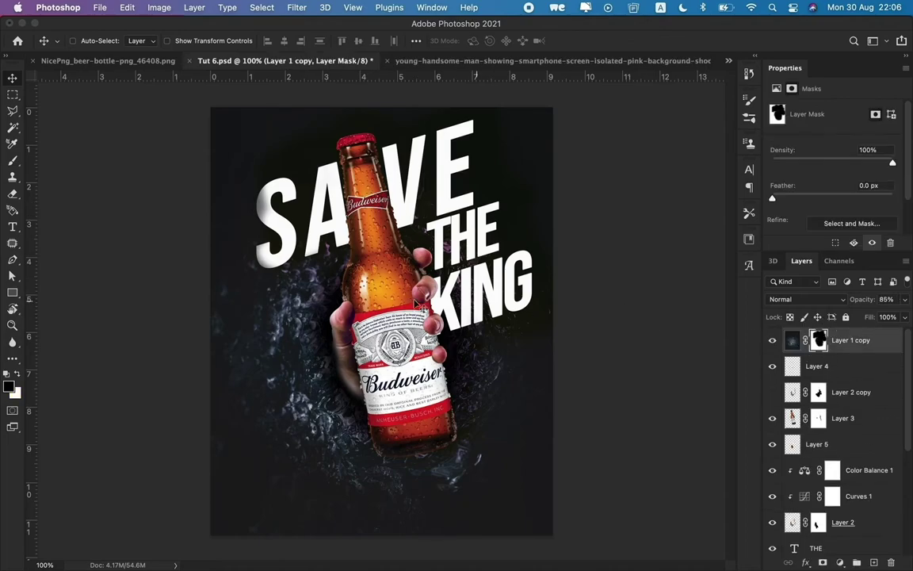
key(b)
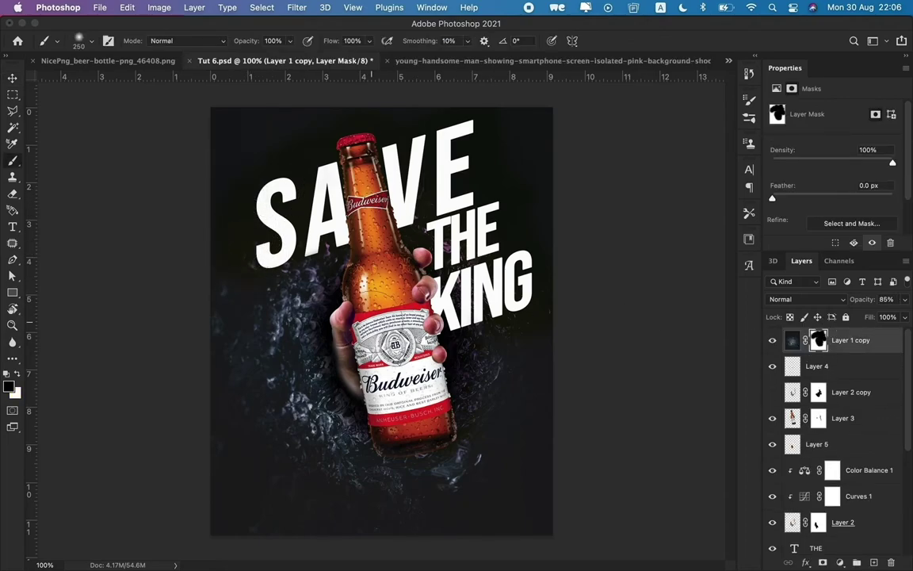
Colour the KING text red (e52725)
key(v)
double_click(479, 287)
click(516, 41)
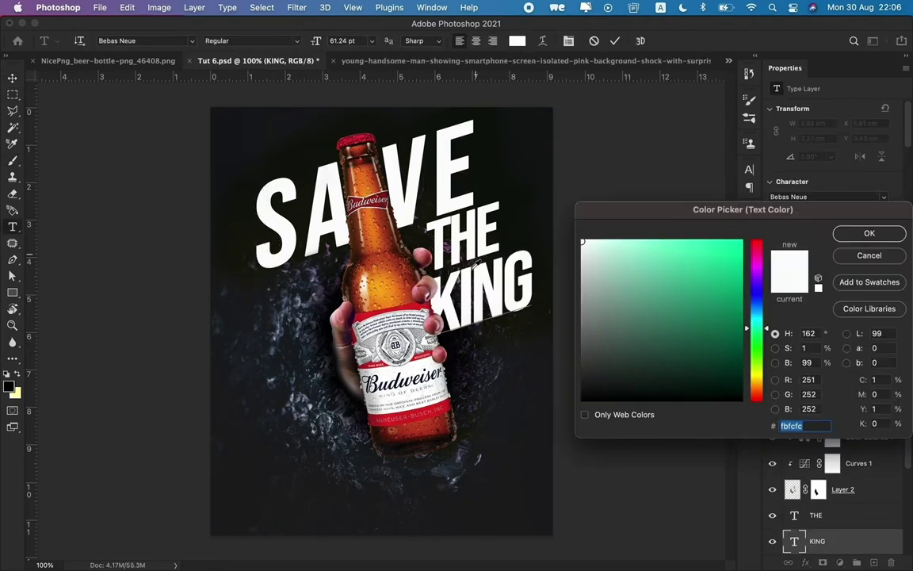
click(420, 311)
click(868, 233)
click(12, 78)
Give KING a red Overlay drop shadow: 30% opacity, -28° angle, 26 px distance, size 0
click(806, 562)
click(835, 534)
drag(441, 267, 891, 307)
click(775, 356)
click(507, 269)
key(Return)
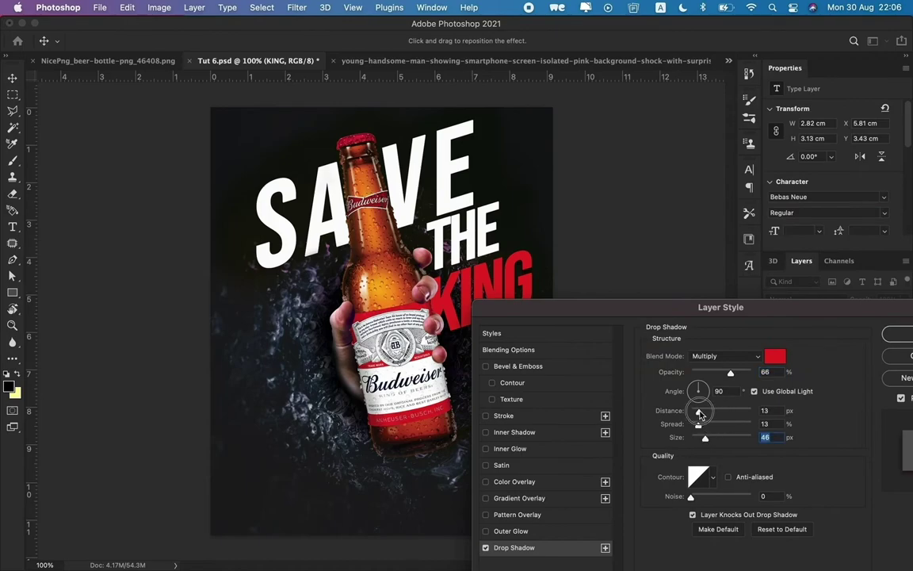
drag(698, 307, 800, 216)
click(824, 265)
click(818, 388)
drag(811, 349, 797, 321)
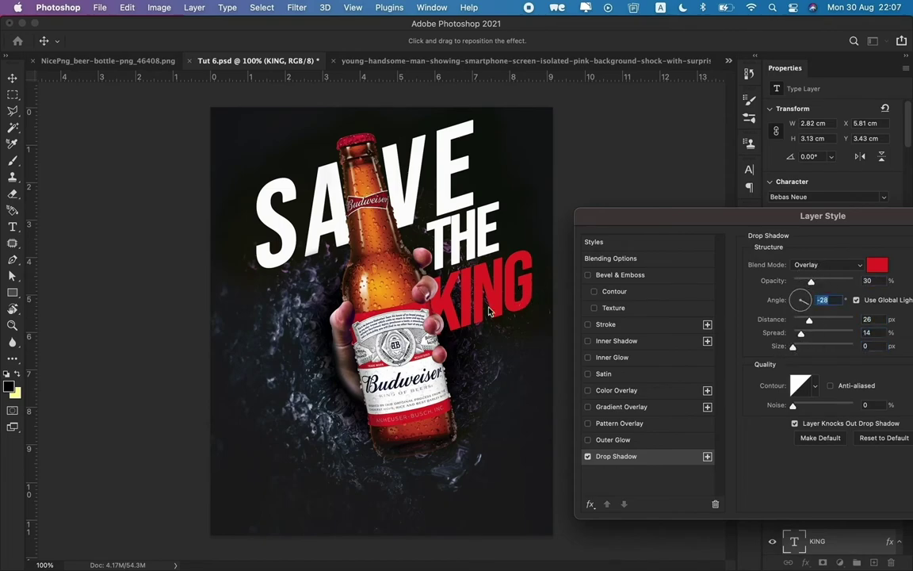
key(Return)
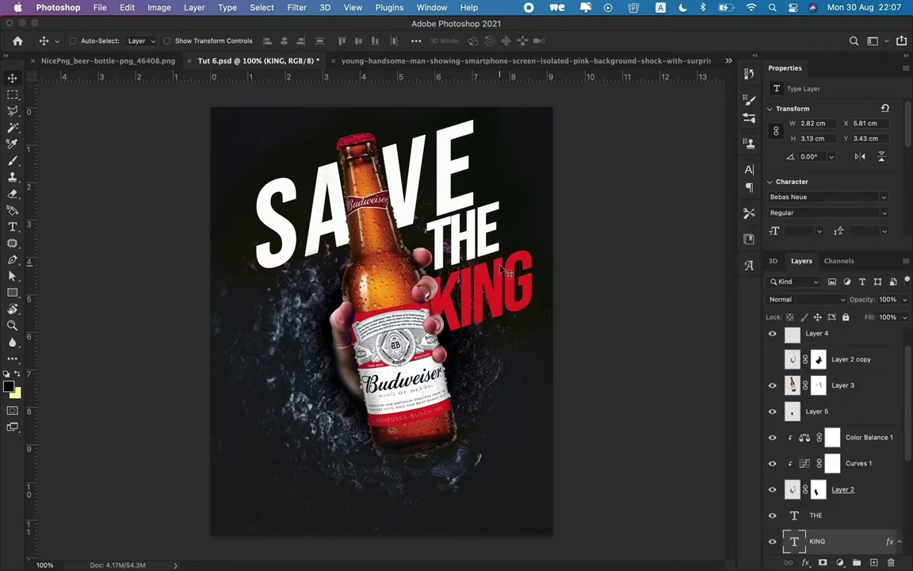
Edit and commit the SA VE text, then nudge it one step right and down
key(t)
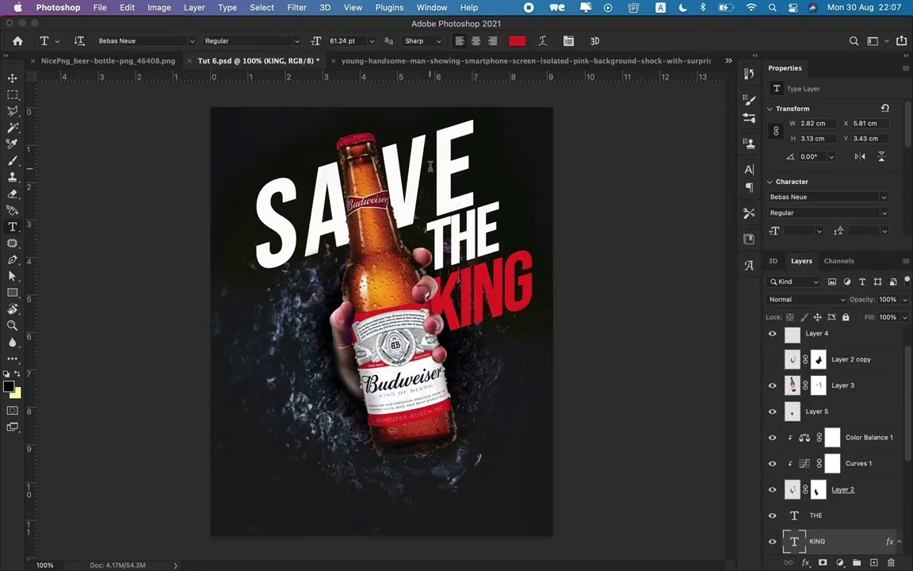
click(430, 165)
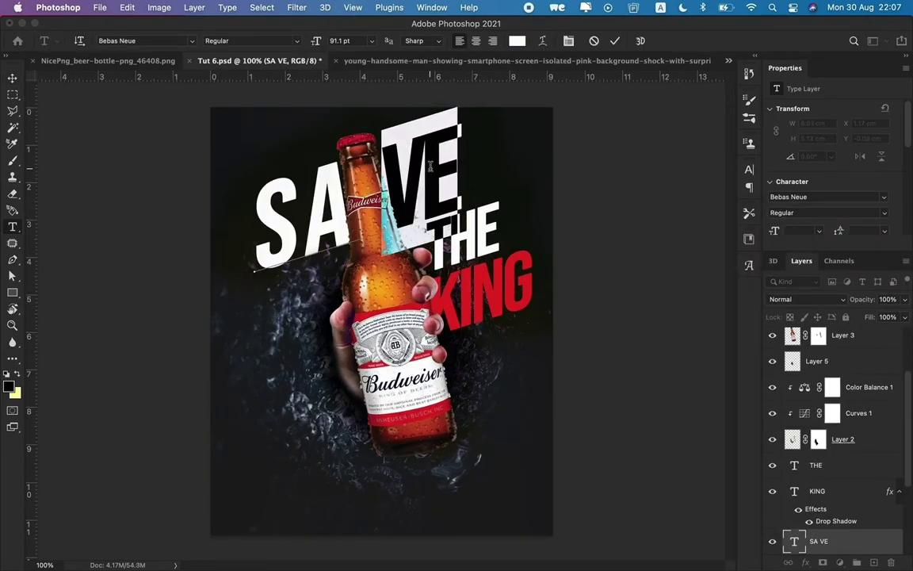
click(13, 78)
key(t)
key(Return)
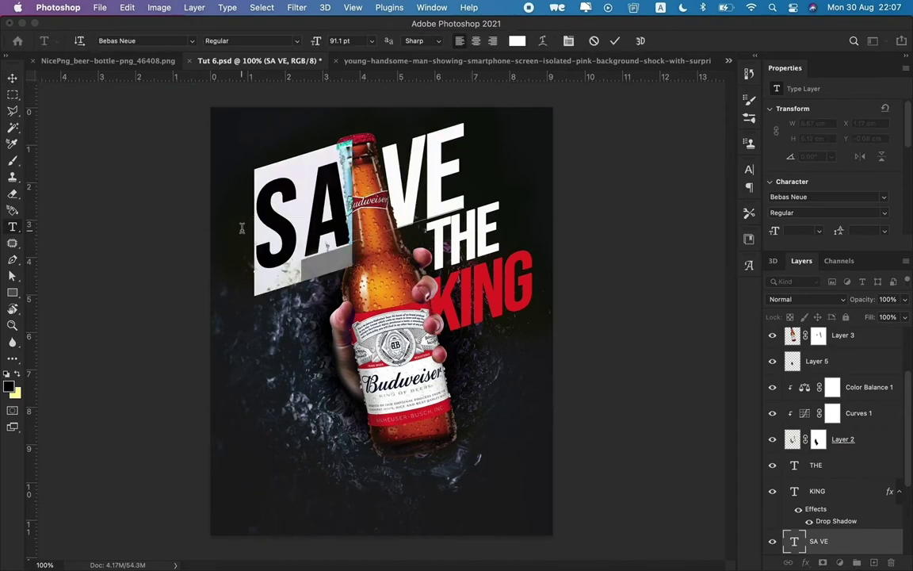
click(12, 80)
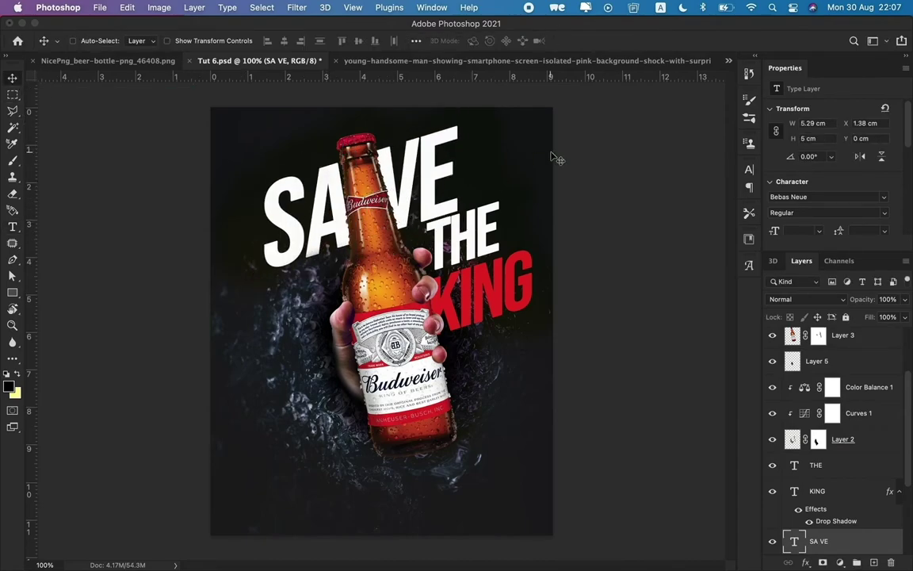
key(Right)
key(Down)
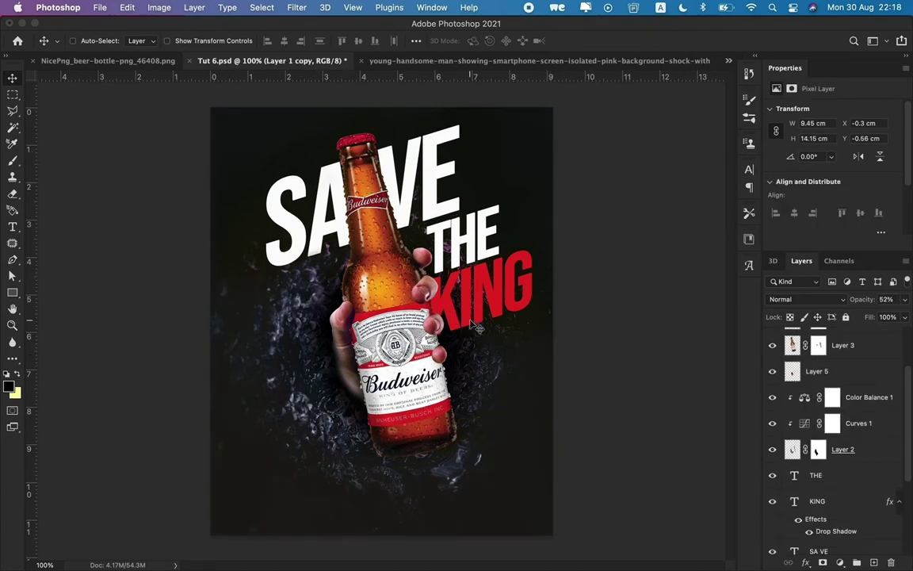
Check the Curves 2 adjustment, then select the top layer position for a new Layer 7
scroll(816, 459, down, 5)
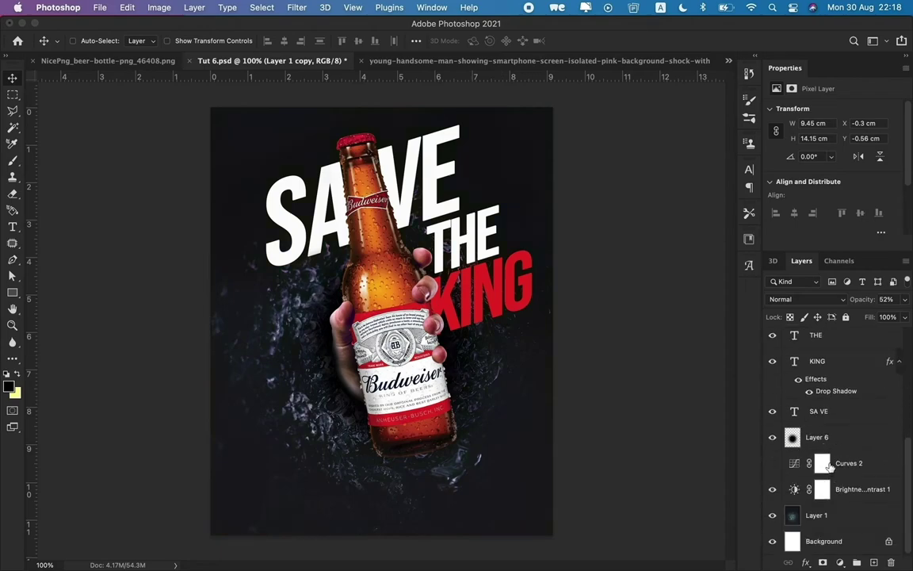
click(829, 467)
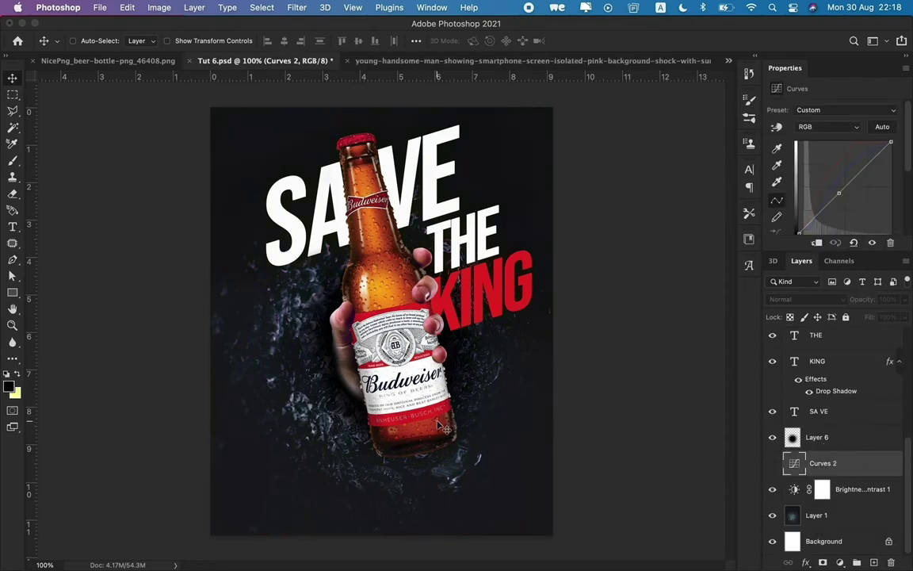
scroll(848, 468, up, 5)
scroll(840, 452, up, 2)
click(835, 444)
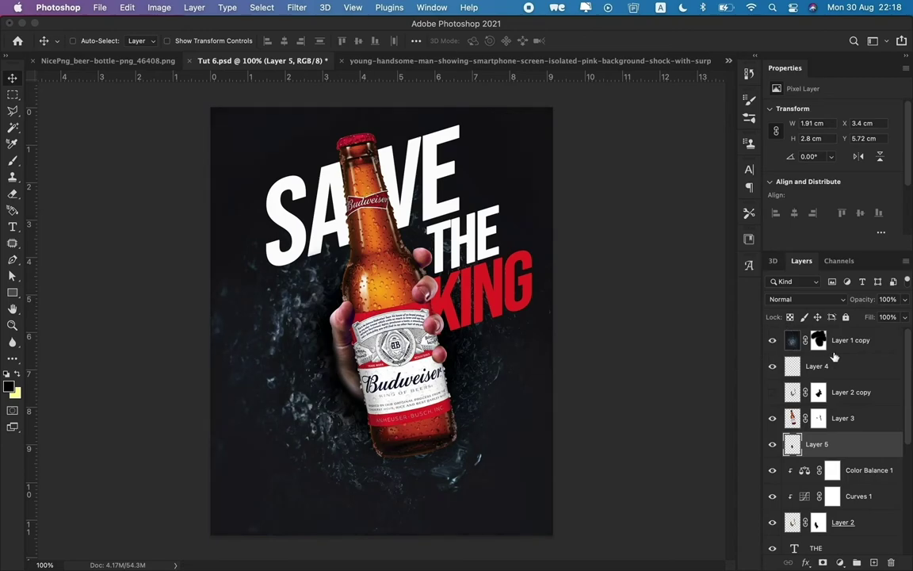
click(840, 340)
Add a new layer, paint a soft red glow over the bottle base, and move it below Layer 2
key(ctrl+shift+n)
key(Return)
key(b)
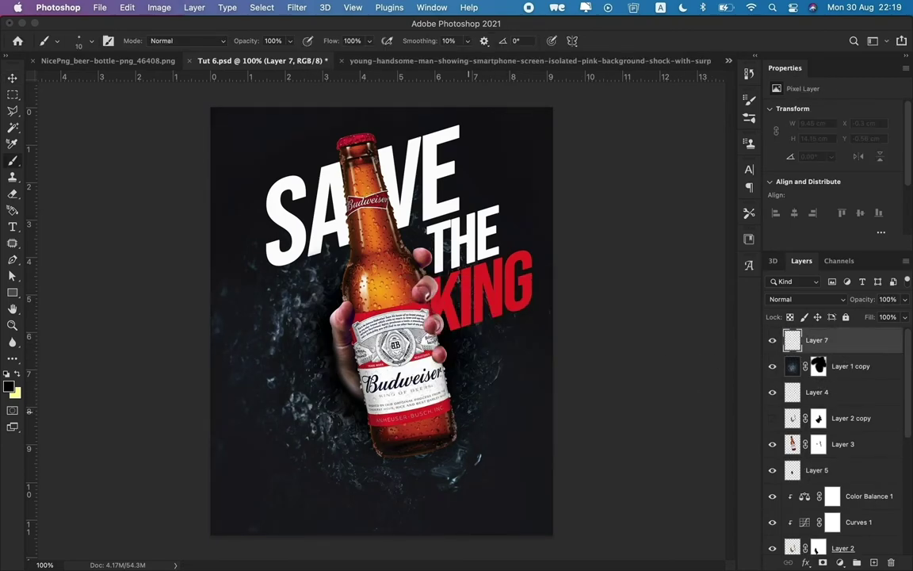
click(434, 440)
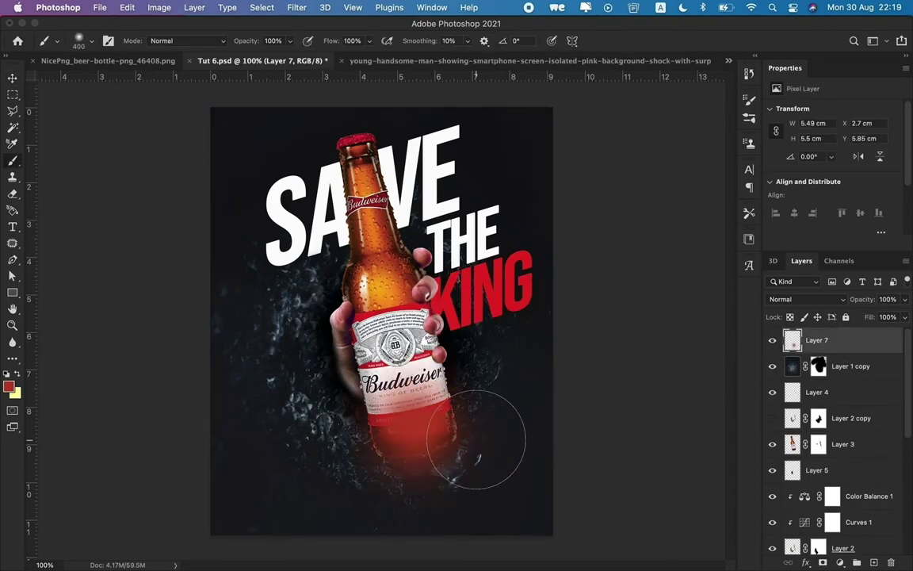
key(c)
key(ctrl+bracketleft)
key(ctrl+bracketleft)
key(ctrl+bracketleft)
key(ctrl+bracketleft)
key(ctrl+bracketleft)
key(ctrl+bracketleft)
key(ctrl+bracketleft)
Set the glow layer's blend mode to Color at 73% opacity
scroll(822, 348, down, 4)
click(805, 299)
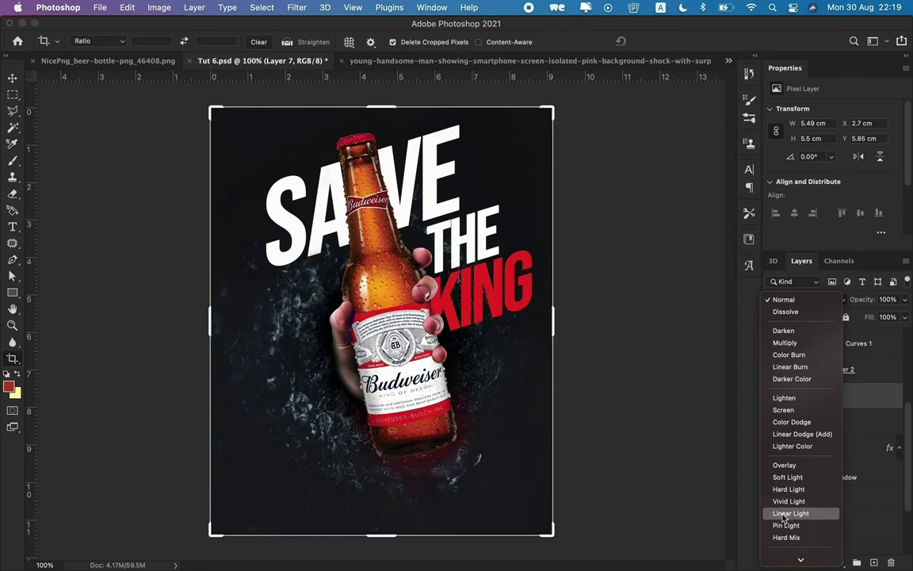
click(786, 466)
click(792, 299)
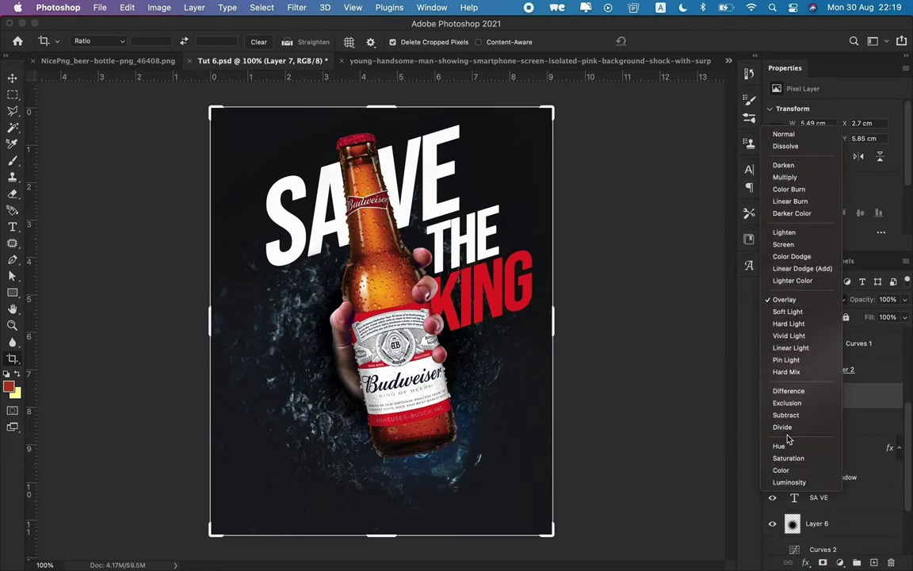
click(782, 471)
click(904, 301)
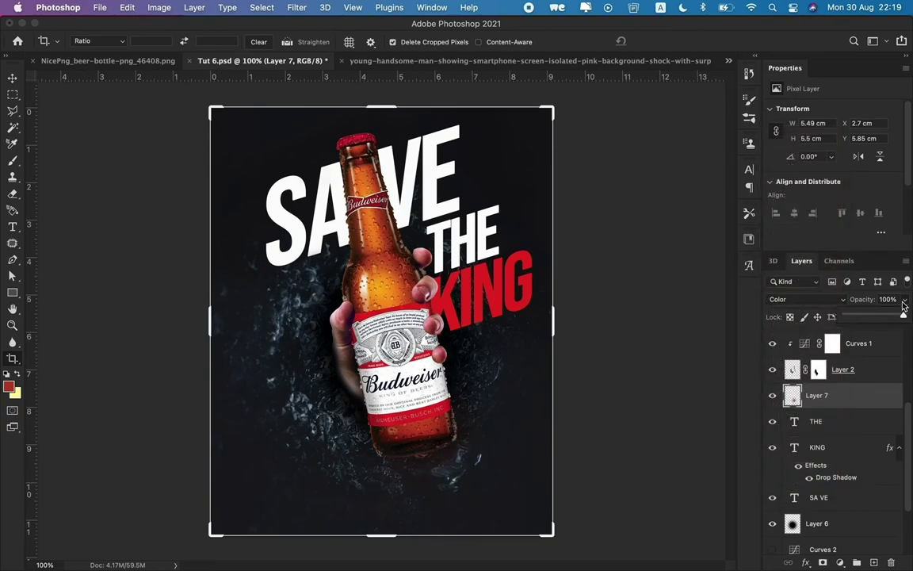
Zoom in on the poster to inspect the red glow on the bottle
key(v)
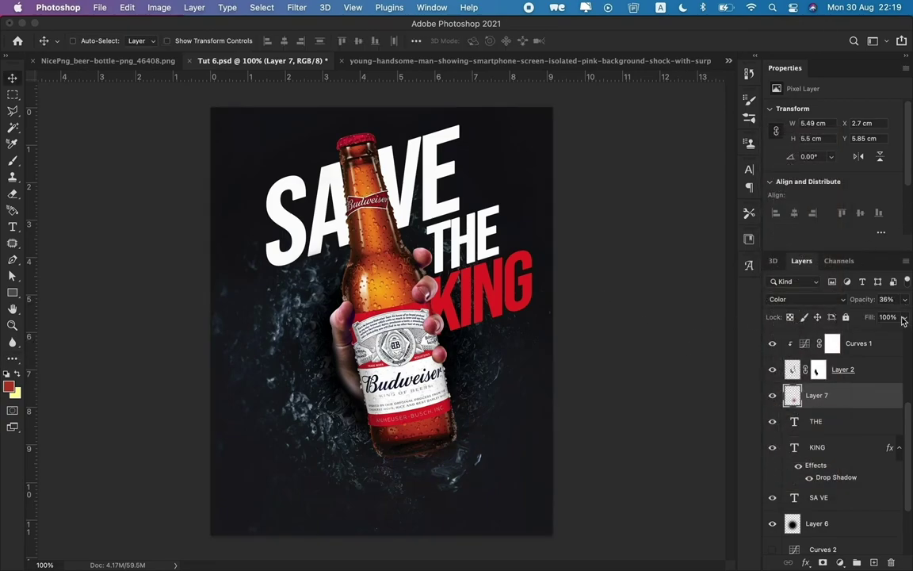
key(ctrl+plus)
key(ctrl+minus)
key(ctrl+plus)
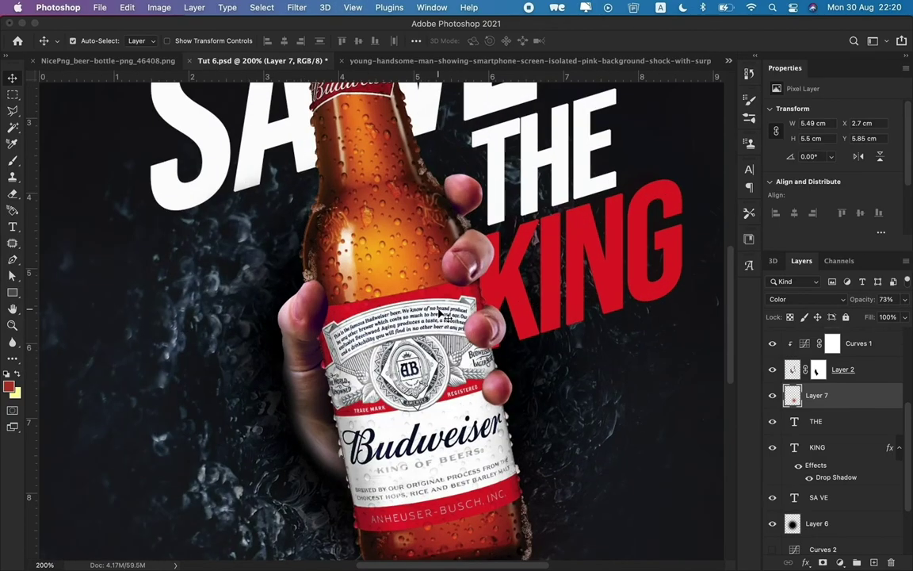